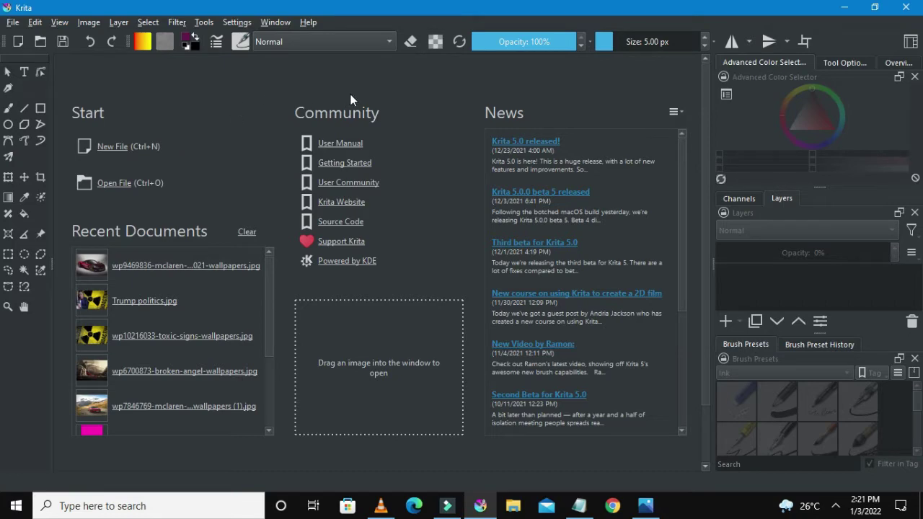
# - Examine the red McLaren wallpaper up close in the Photos app
pyautogui.click(645, 505)
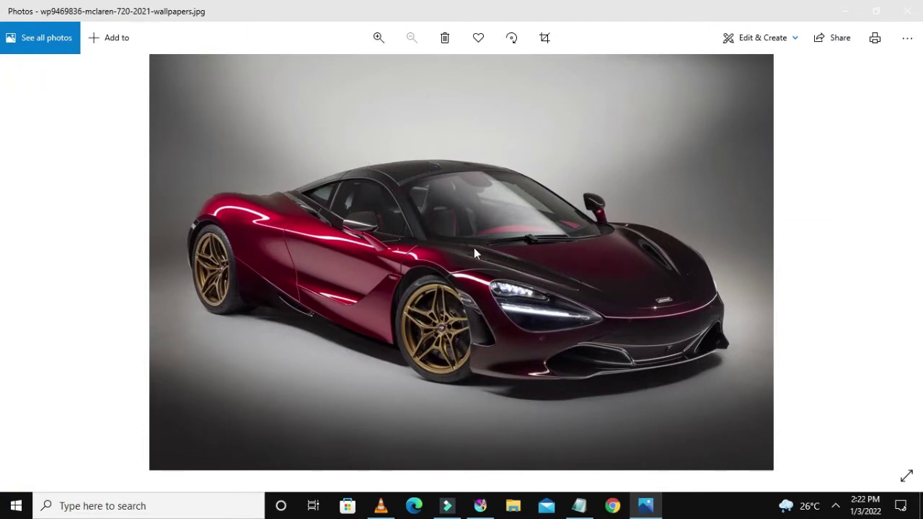
pyautogui.scroll(3, 475, 253)
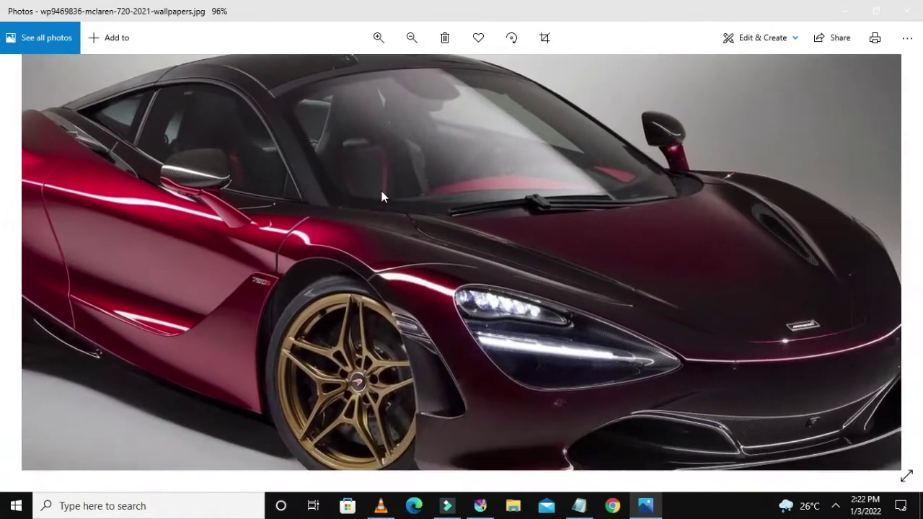
pyautogui.moveTo(382, 196); pyautogui.dragTo(371, 214)
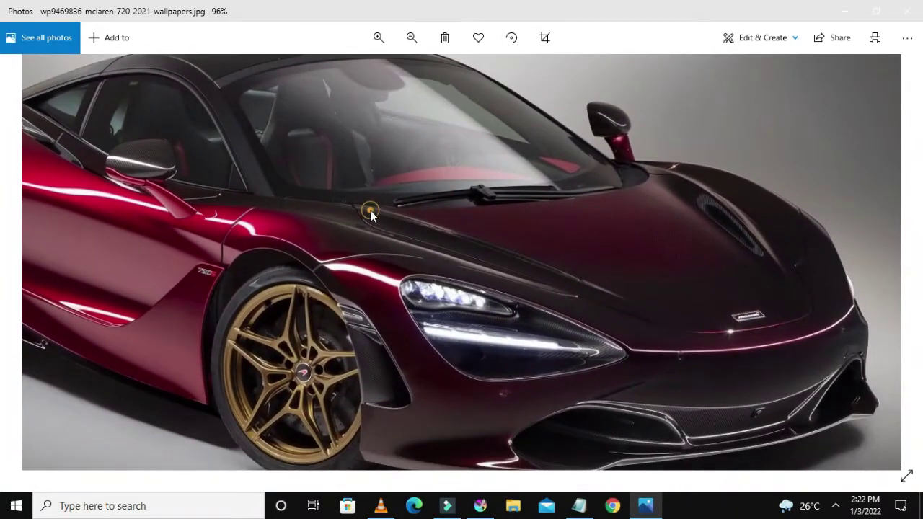
pyautogui.doubleClick(371, 212)
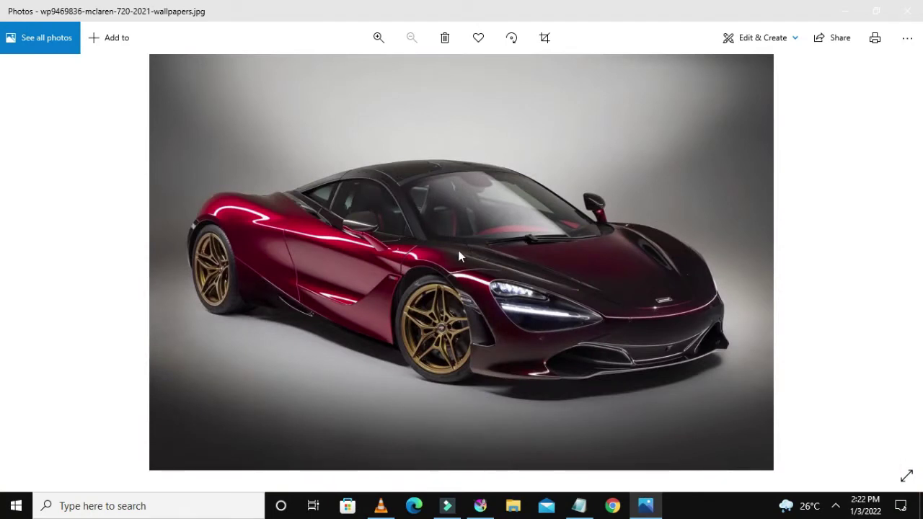
# - Switch to Krita and open the McLaren wallpaper file from the desktop, with the Krita window maximized
pyautogui.click(480, 505)
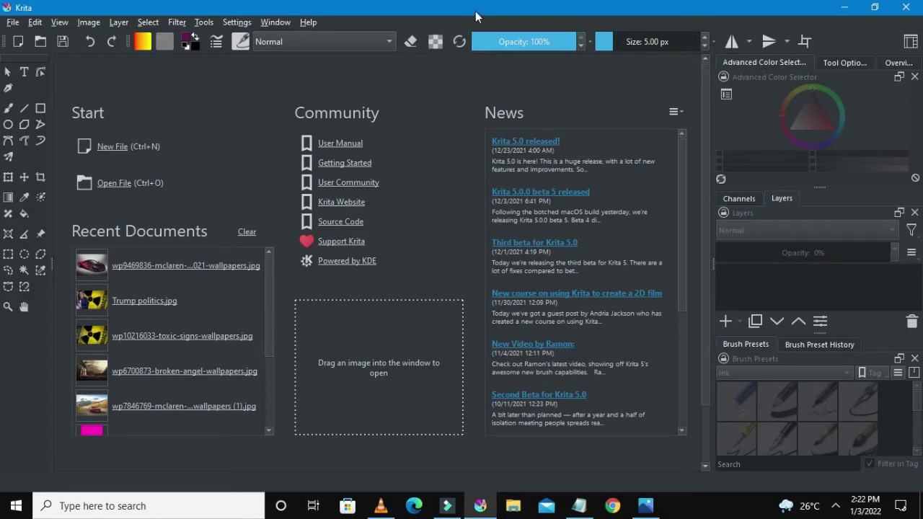
pyautogui.moveTo(476, 15); pyautogui.dragTo(304, 20)
pyautogui.click(840, 10)
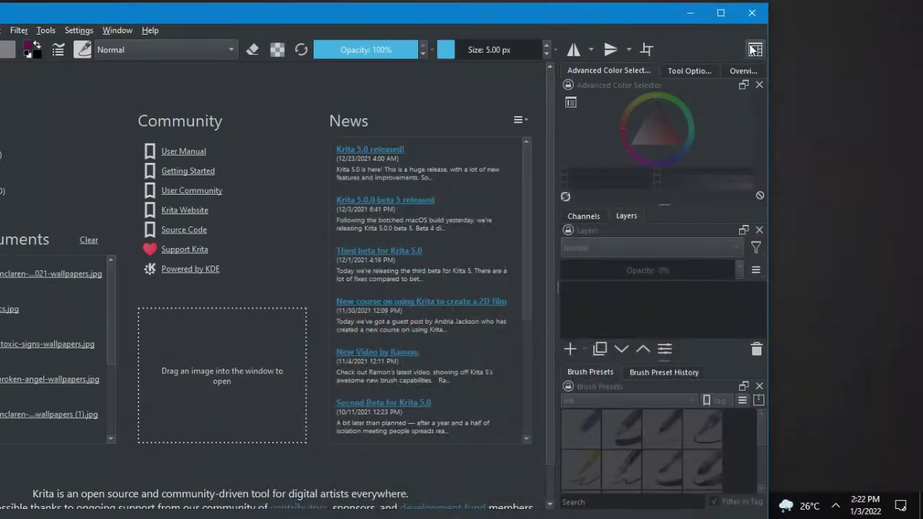
pyautogui.moveTo(620, 19); pyautogui.dragTo(442, 26)
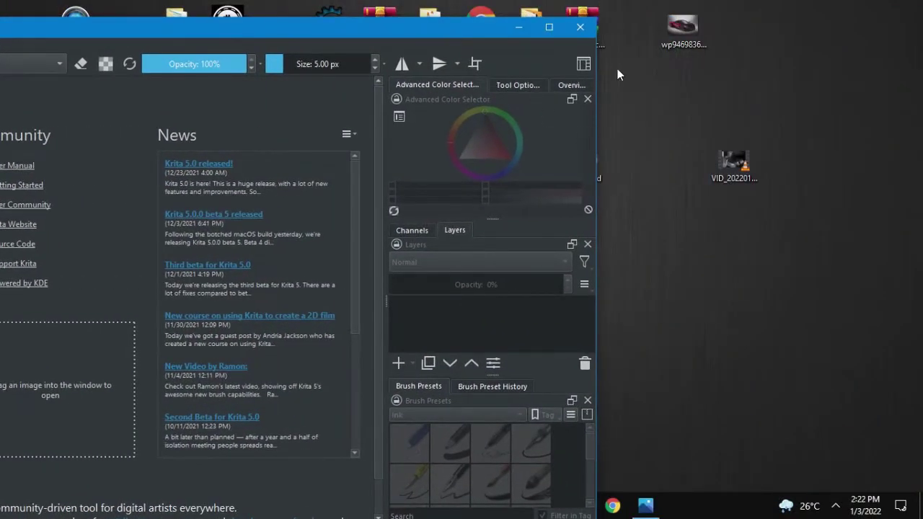
pyautogui.moveTo(675, 25); pyautogui.dragTo(93, 354)
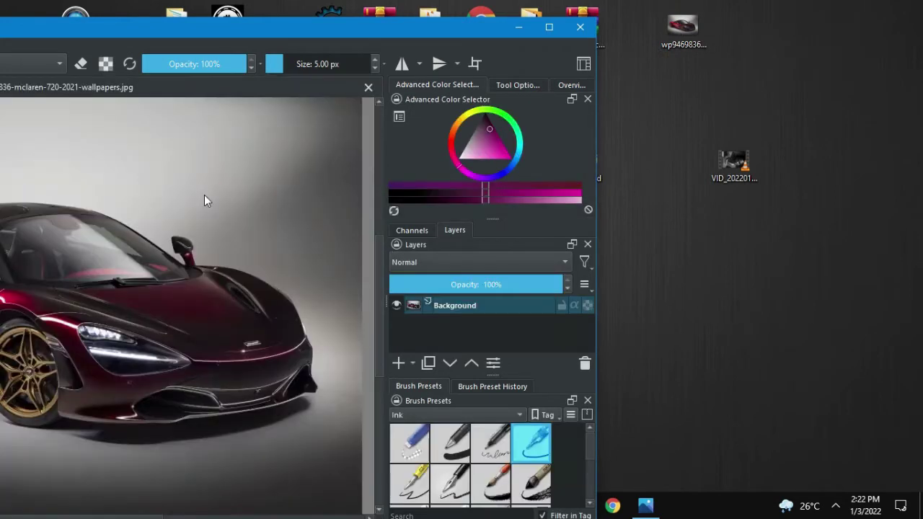
pyautogui.click(542, 28)
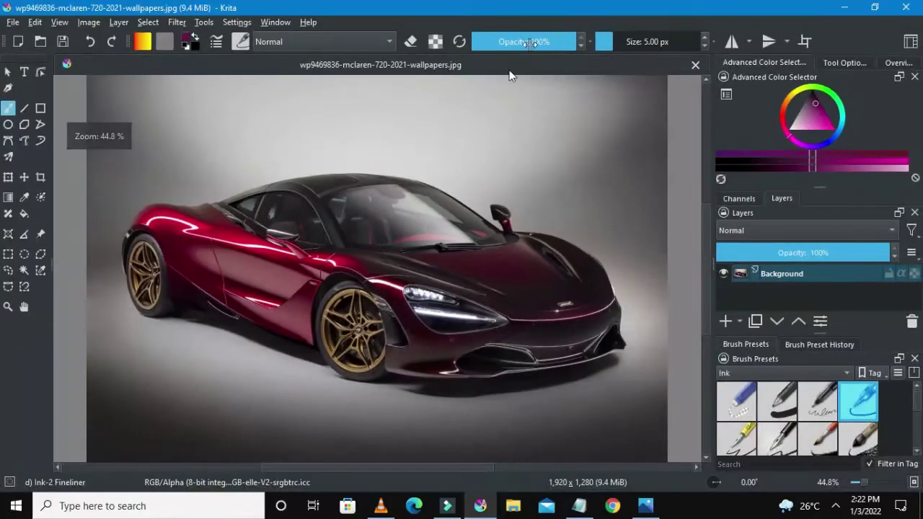
# - Start a Bezier curve selection where the car's rear deck meets the roofline and trace the first stretch up the roof edge
pyautogui.scroll(-1, 277, 254)
pyautogui.scroll(3, 277, 254)
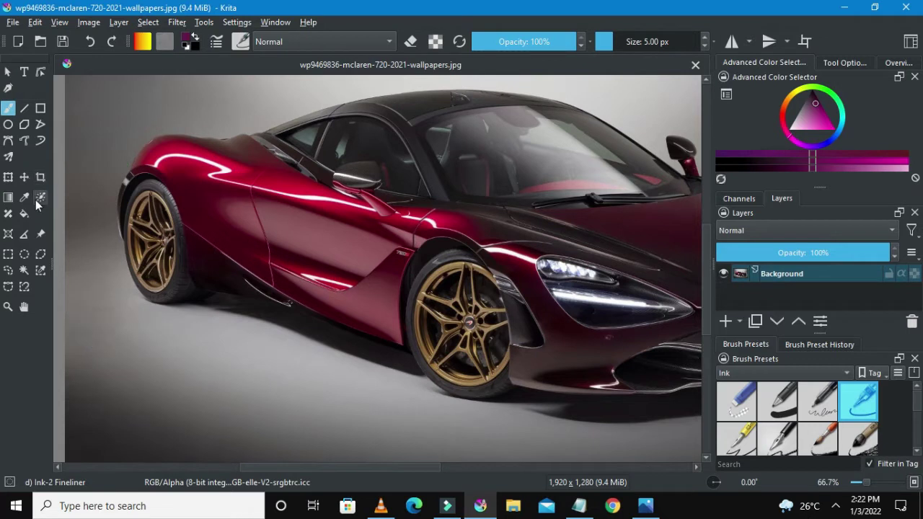
pyautogui.click(9, 288)
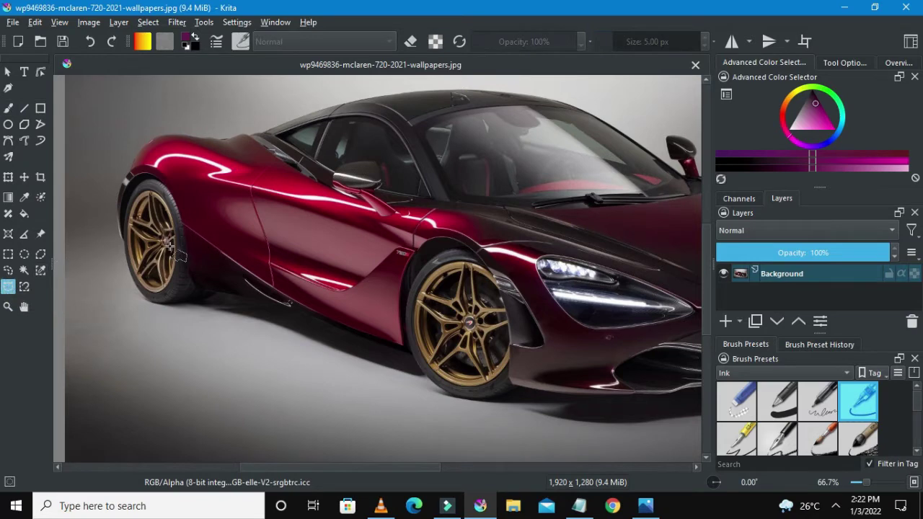
pyautogui.scroll(-2, 173, 252)
pyautogui.scroll(1, 176, 252)
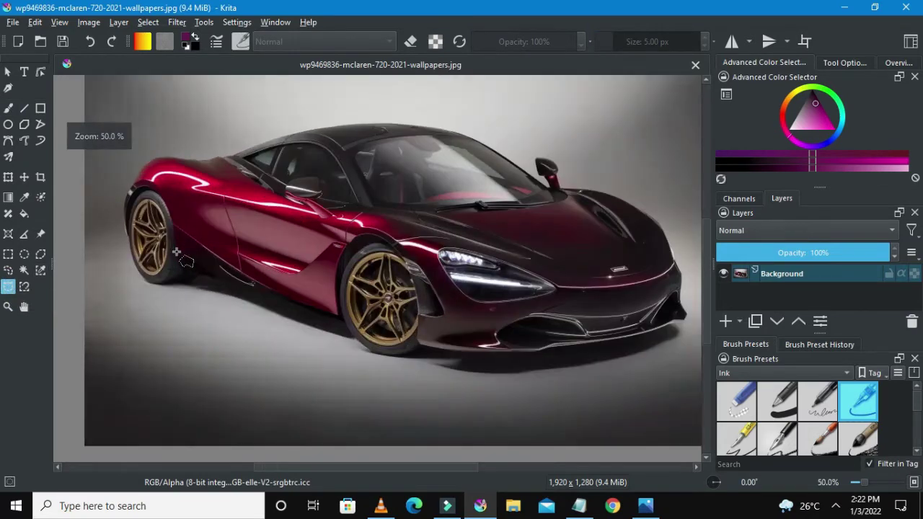
pyautogui.scroll(1, 176, 251)
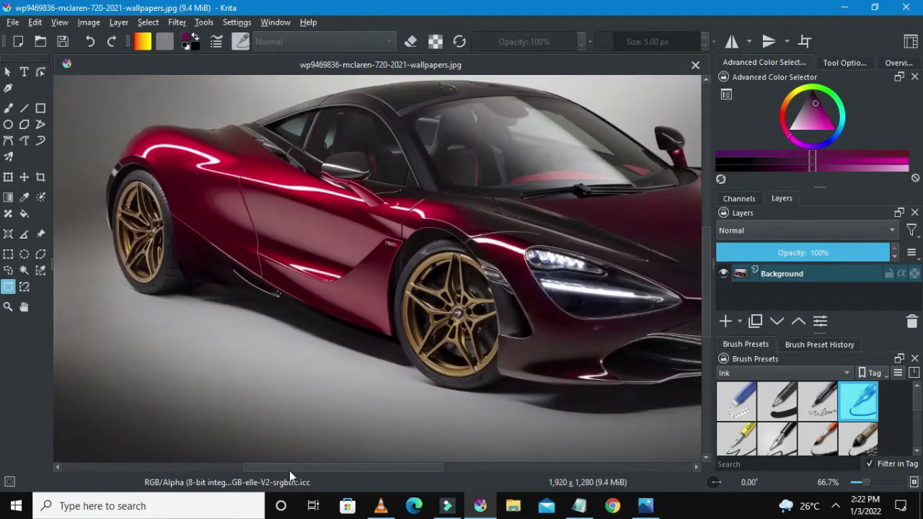
pyautogui.moveTo(289, 467); pyautogui.dragTo(372, 463)
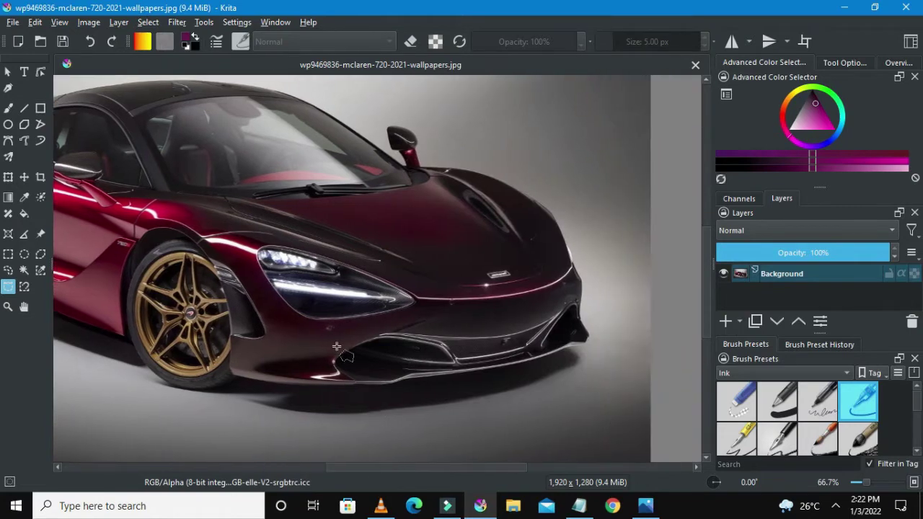
pyautogui.scroll(-2, 348, 359)
pyautogui.scroll(3, 163, 199)
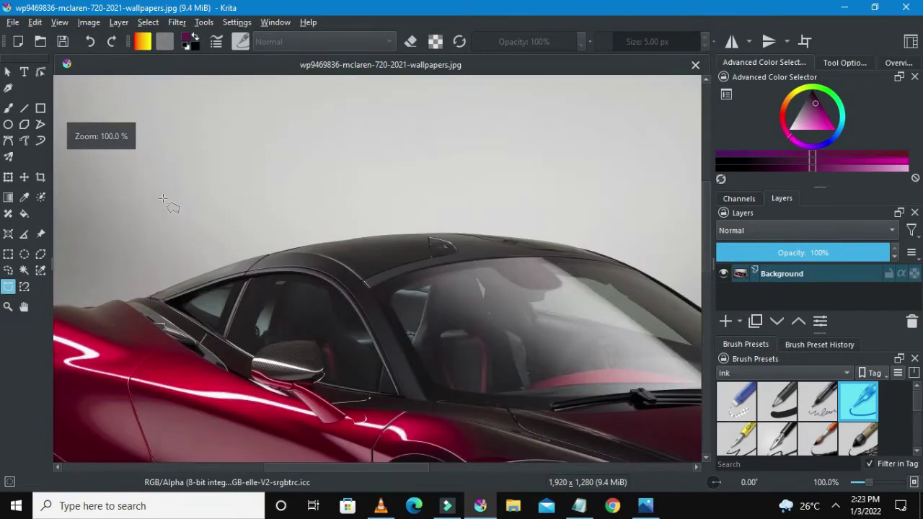
pyautogui.scroll(3, 216, 280)
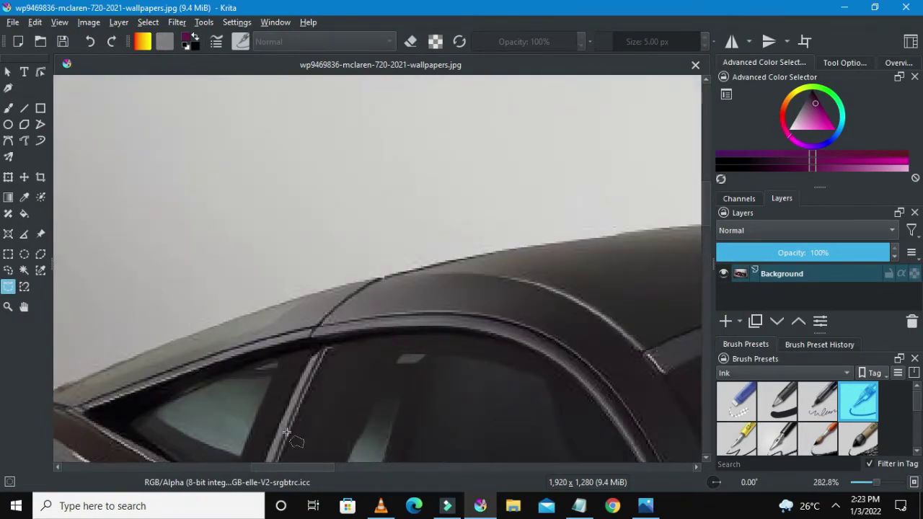
pyautogui.moveTo(279, 470); pyautogui.dragTo(246, 469)
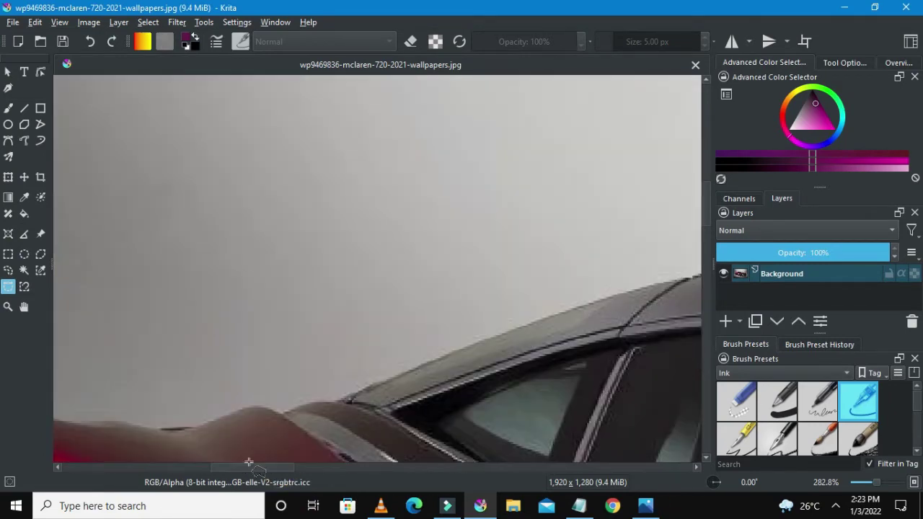
pyautogui.scroll(4, 325, 397)
pyautogui.click(292, 390)
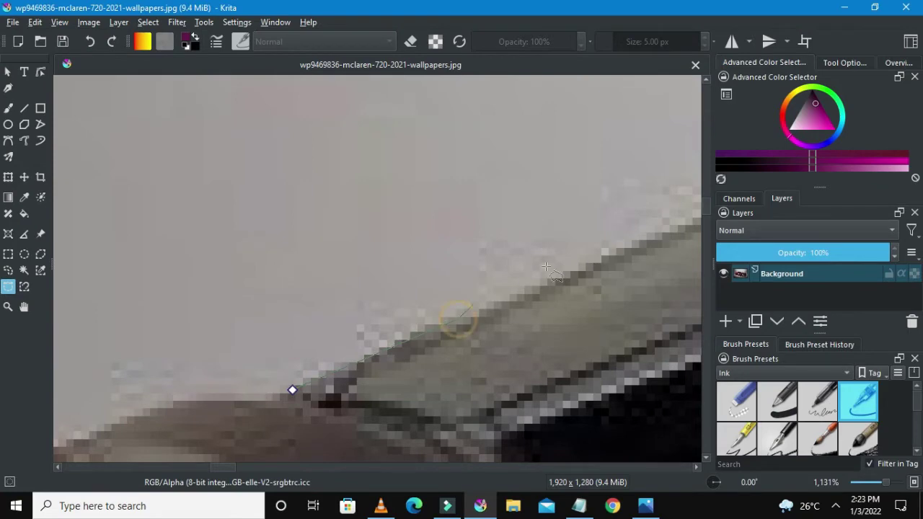
pyautogui.click(673, 217)
# - Extend the selection path along the roof edge above the rear side window, past the roof panel seam
pyautogui.scroll(-3, 674, 217)
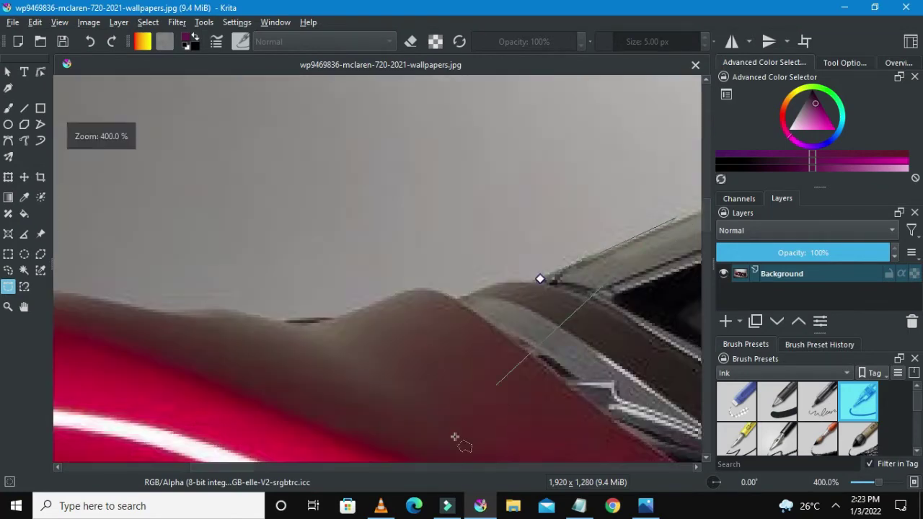
pyautogui.moveTo(252, 470); pyautogui.dragTo(313, 469)
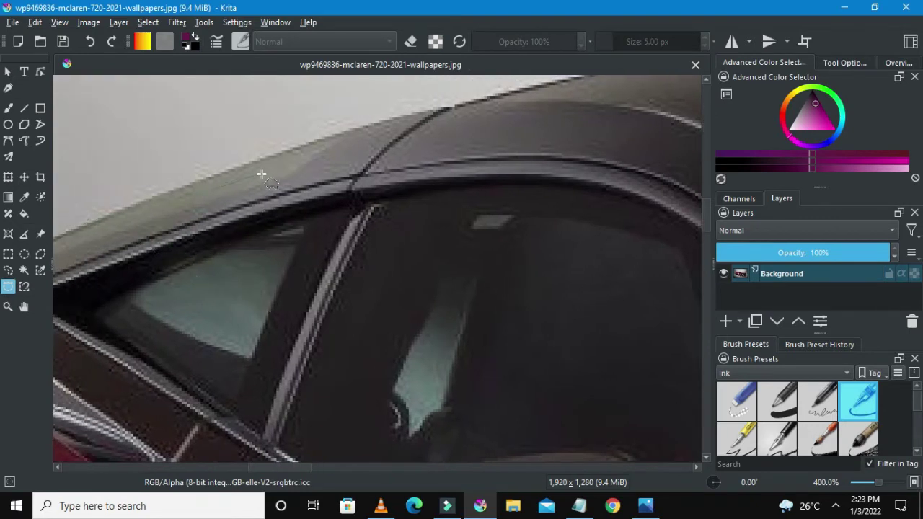
pyautogui.click(175, 188)
pyautogui.click(199, 180)
pyautogui.click(378, 122)
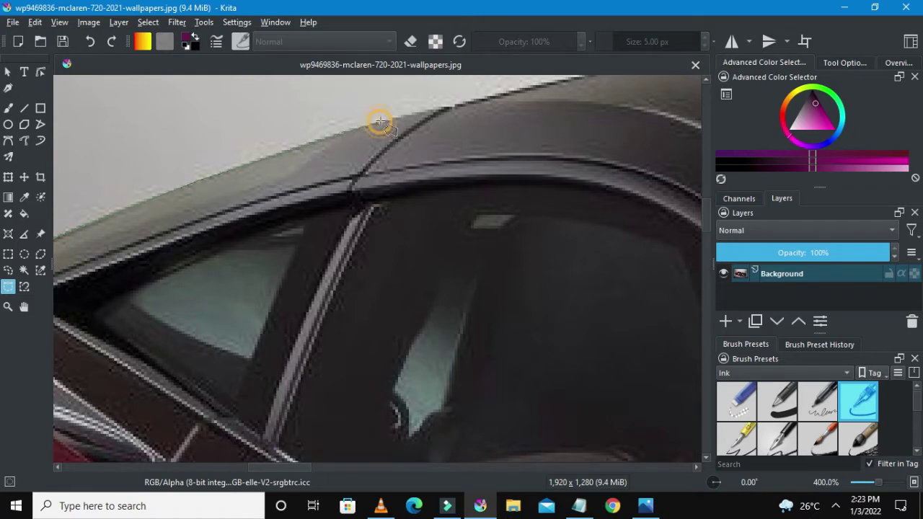
pyautogui.click(459, 106)
pyautogui.click(542, 85)
# - Continue the selection path over the highest part of the car's roof, past the roof antenna
pyautogui.scroll(-5, 543, 85)
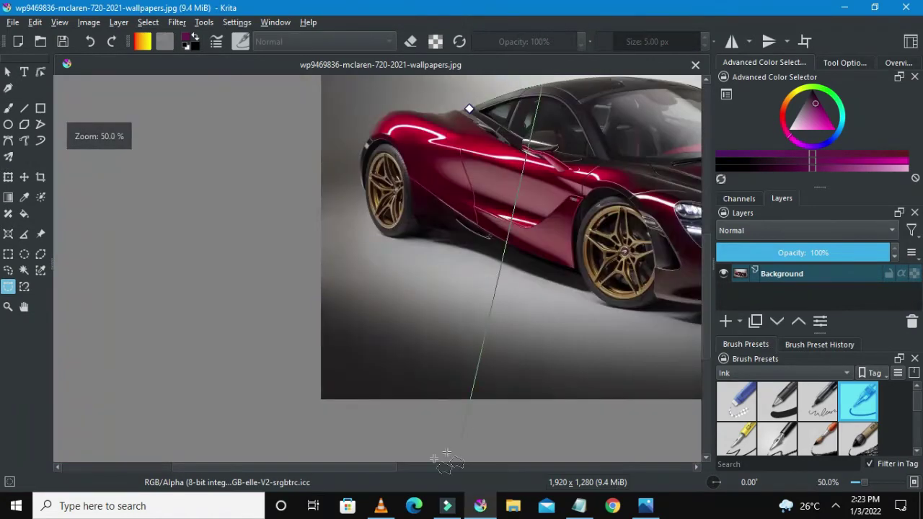
pyautogui.moveTo(375, 470); pyautogui.dragTo(417, 469)
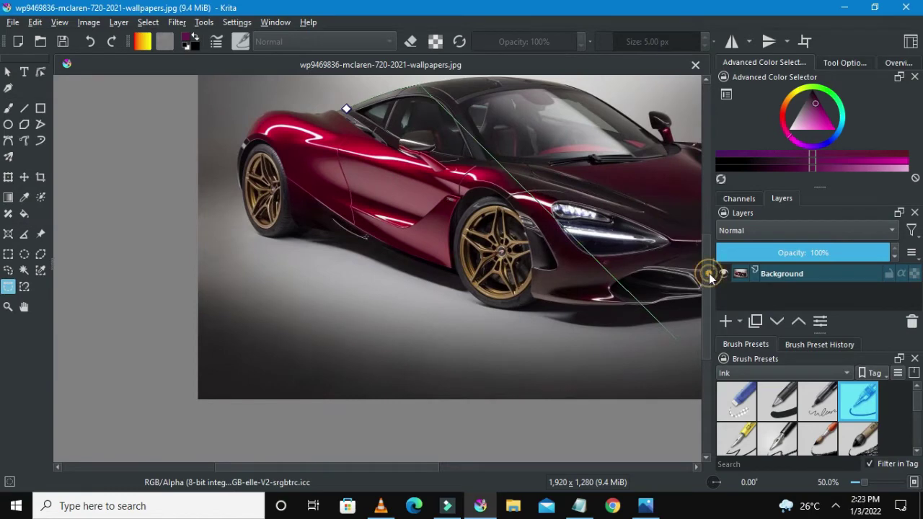
pyautogui.moveTo(707, 269); pyautogui.dragTo(709, 231)
pyautogui.moveTo(352, 470); pyautogui.dragTo(397, 470)
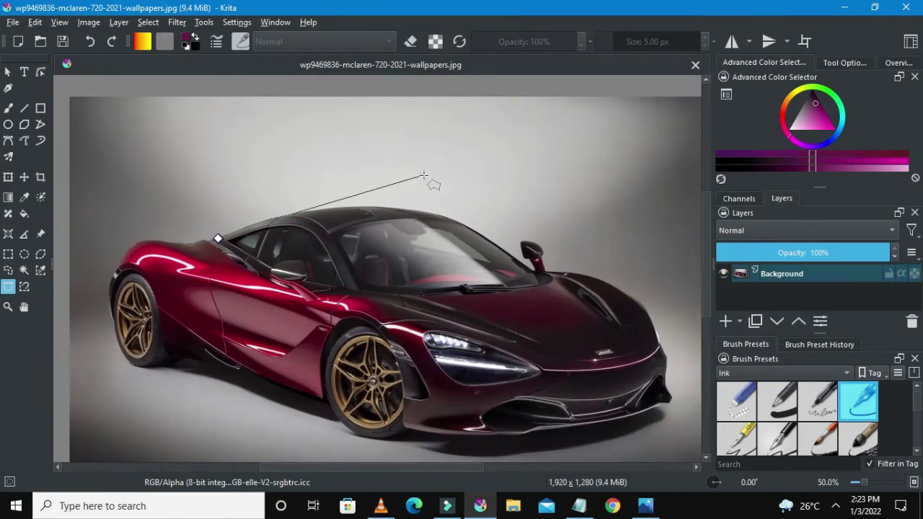
pyautogui.scroll(5, 325, 237)
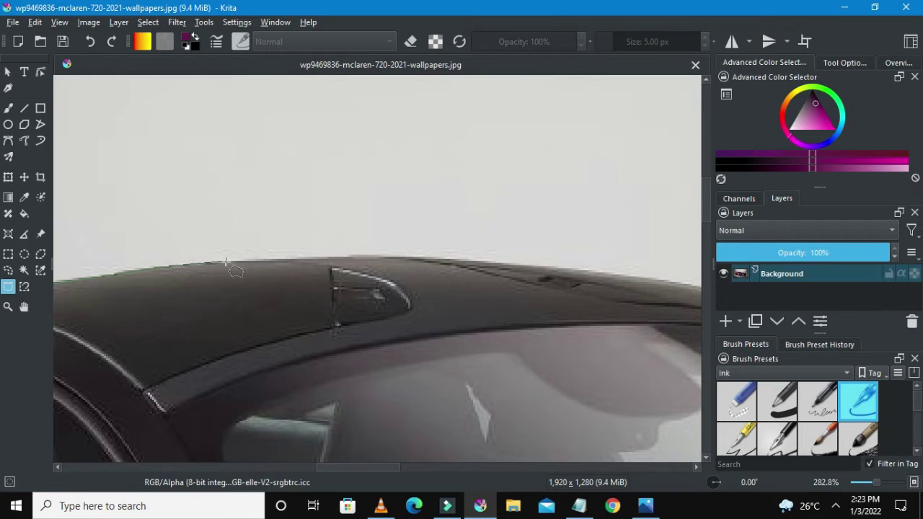
pyautogui.click(410, 258)
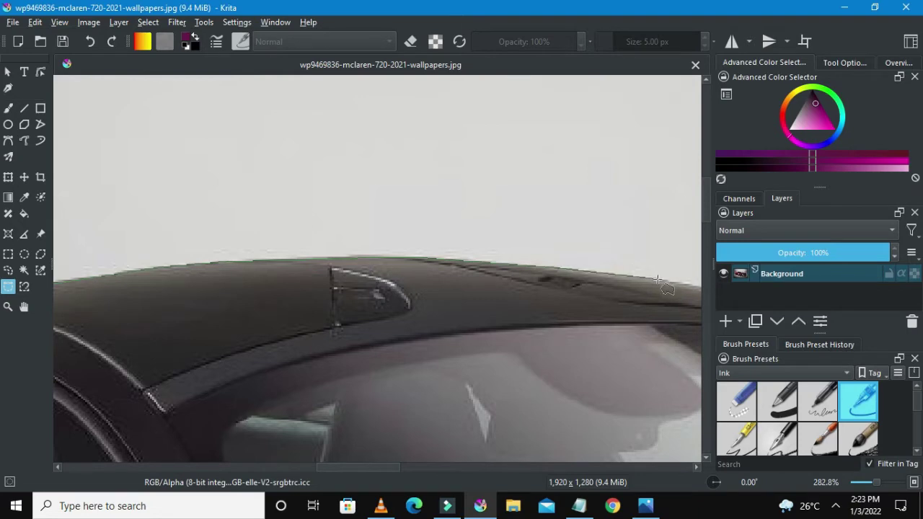
# - Trace the selection path along the front of the roof and down the upper edge of the windshield pillar
pyautogui.scroll(-4, 655, 275)
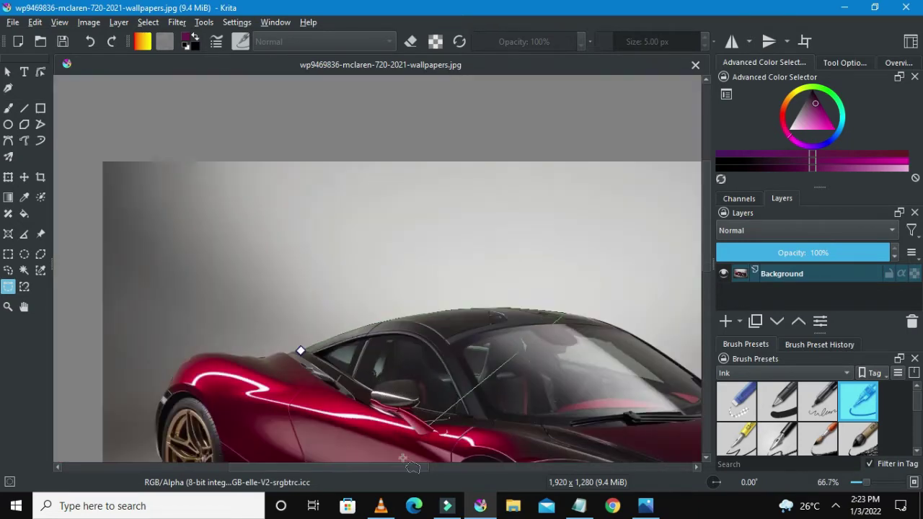
pyautogui.scroll(3, 433, 332)
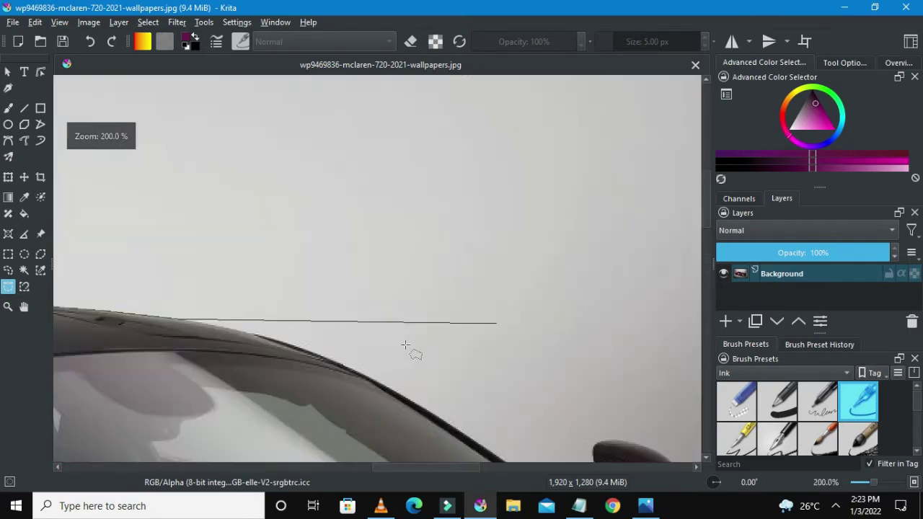
pyautogui.scroll(1, 245, 340)
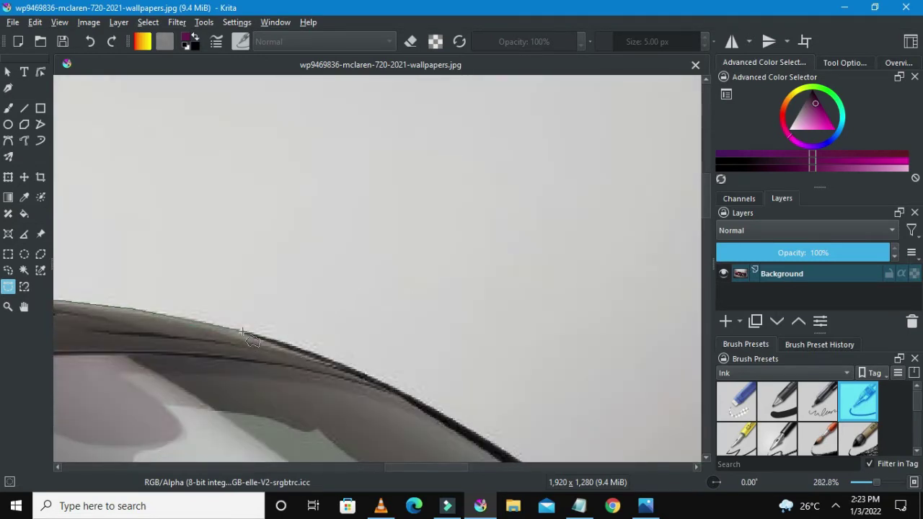
pyautogui.click(329, 359)
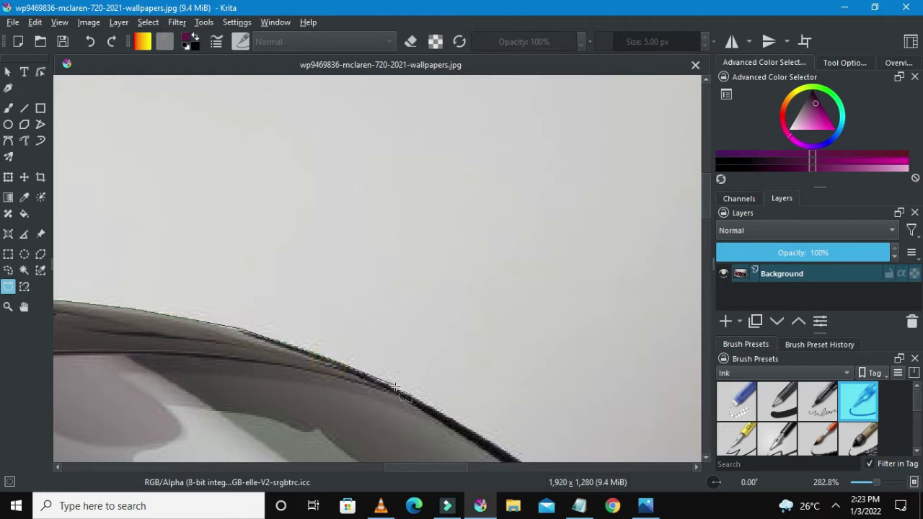
pyautogui.click(397, 389)
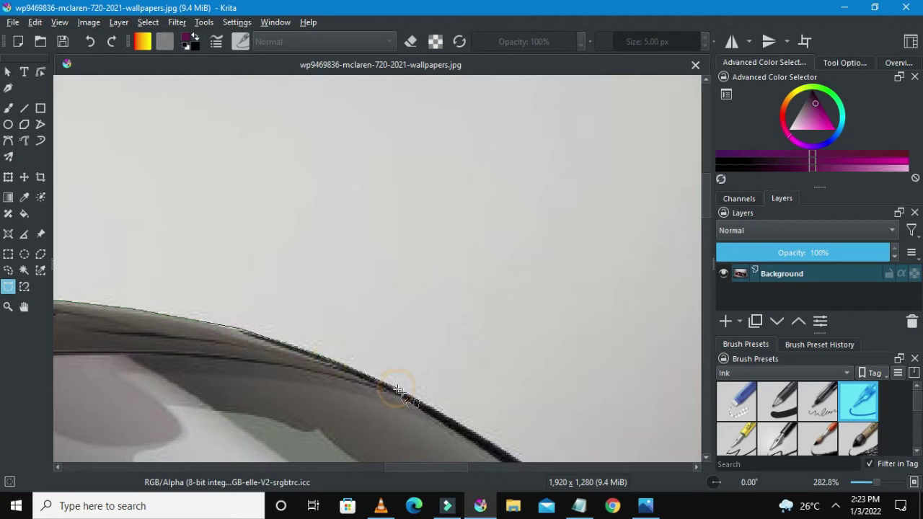
pyautogui.click(481, 438)
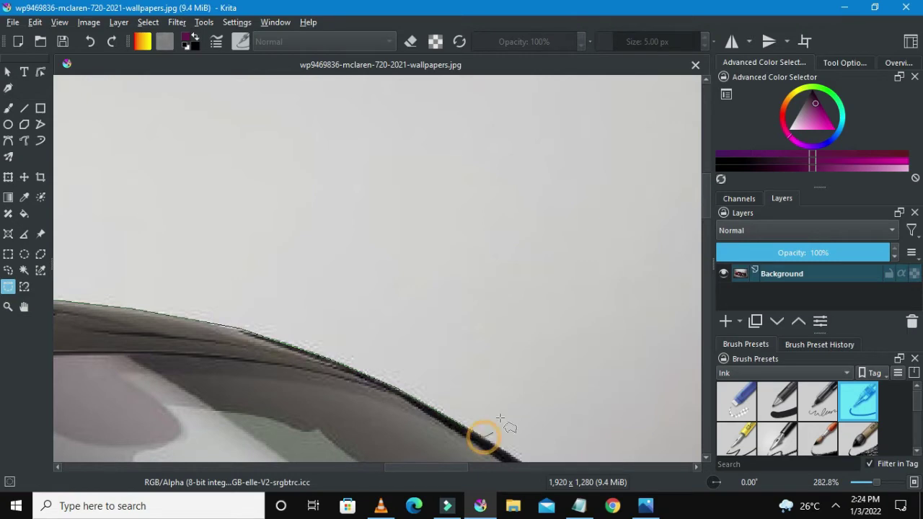
# - Continue the selection path down the windshield pillar to the base of the far side mirror
pyautogui.scroll(-4, 560, 391)
pyautogui.moveTo(703, 200); pyautogui.dragTo(701, 289)
pyautogui.moveTo(239, 467); pyautogui.dragTo(310, 465)
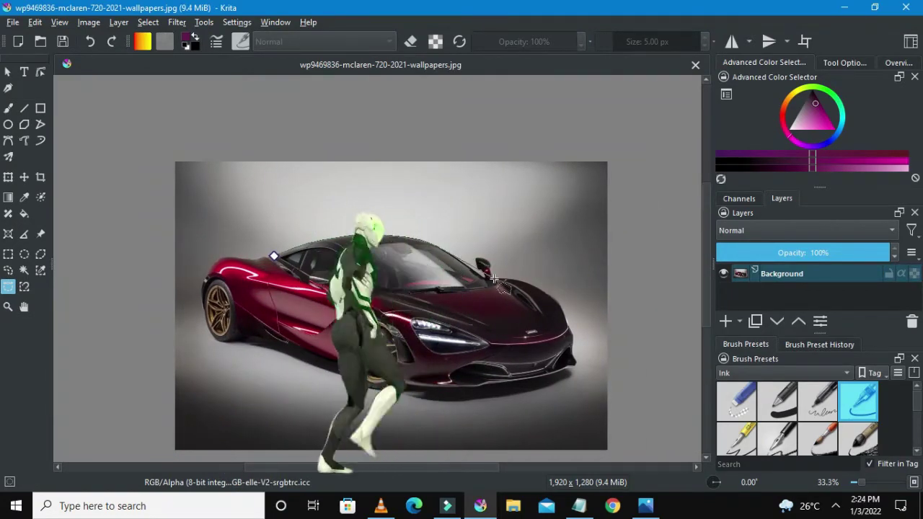
pyautogui.scroll(1, 495, 279)
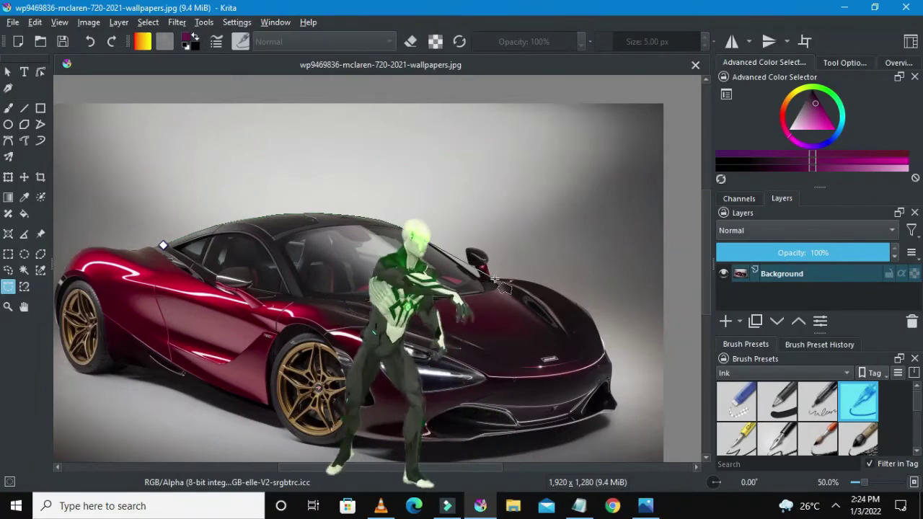
pyautogui.scroll(5, 495, 278)
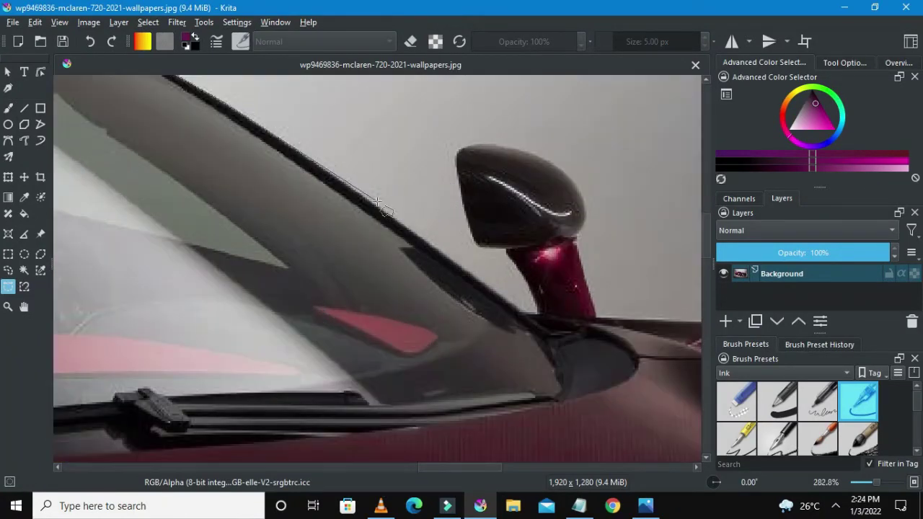
pyautogui.scroll(1, 379, 205)
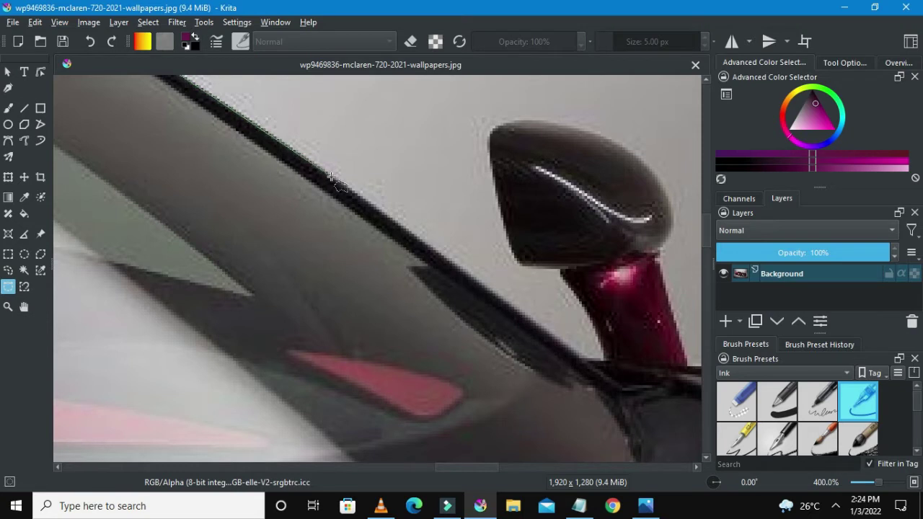
pyautogui.click(511, 304)
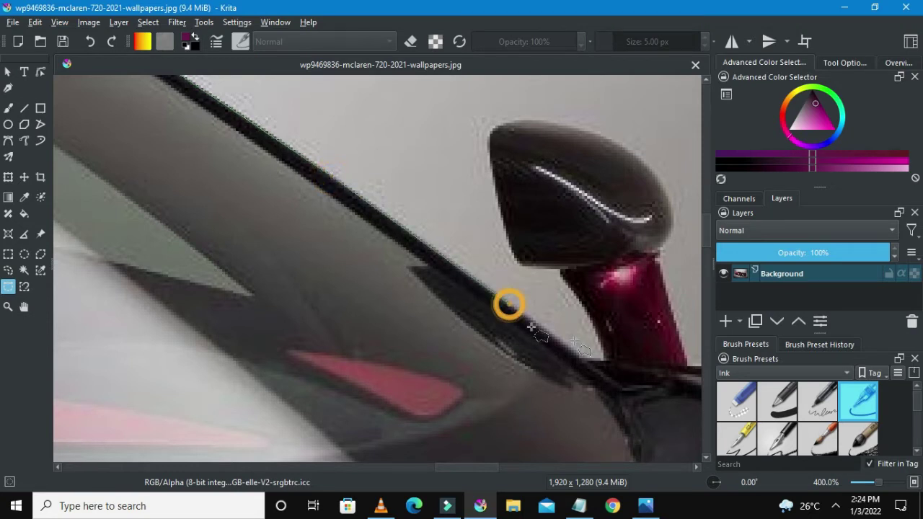
pyautogui.click(590, 358)
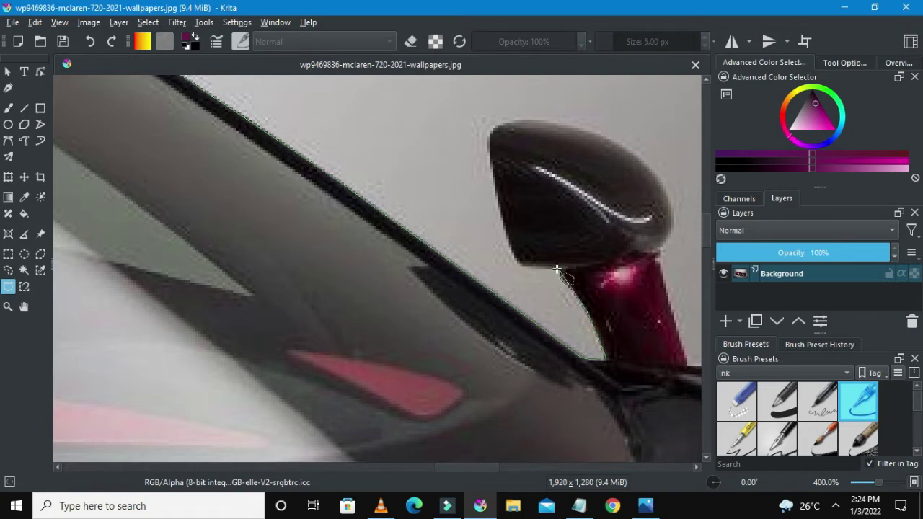
# - Trace the selection path up the mirror stalk's inner edge, then along the housing's underside and flat side to its upper corner
pyautogui.click(555, 268)
pyautogui.click(519, 264)
pyautogui.click(487, 136)
pyautogui.click(487, 137)
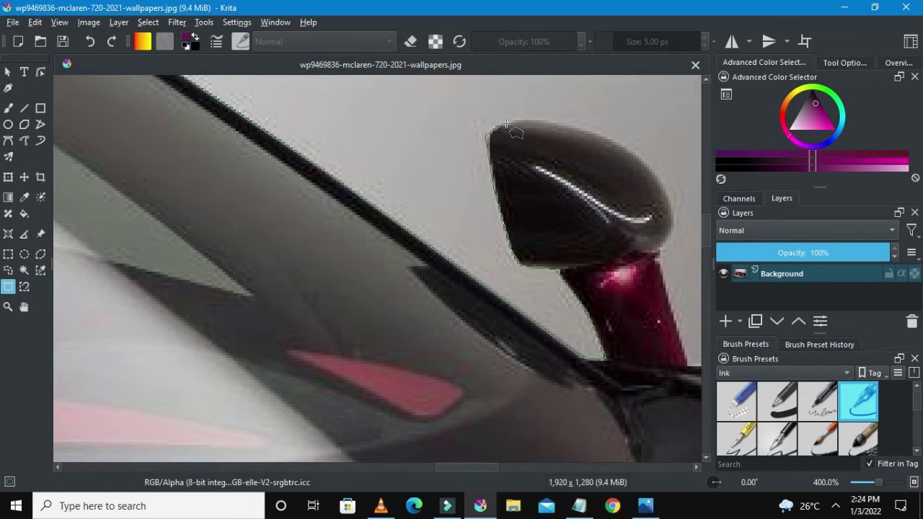
# - Trace the selection path over the mirror housing's rounded outer edge and down the stalk's outer side to the fender
pyautogui.click(511, 120)
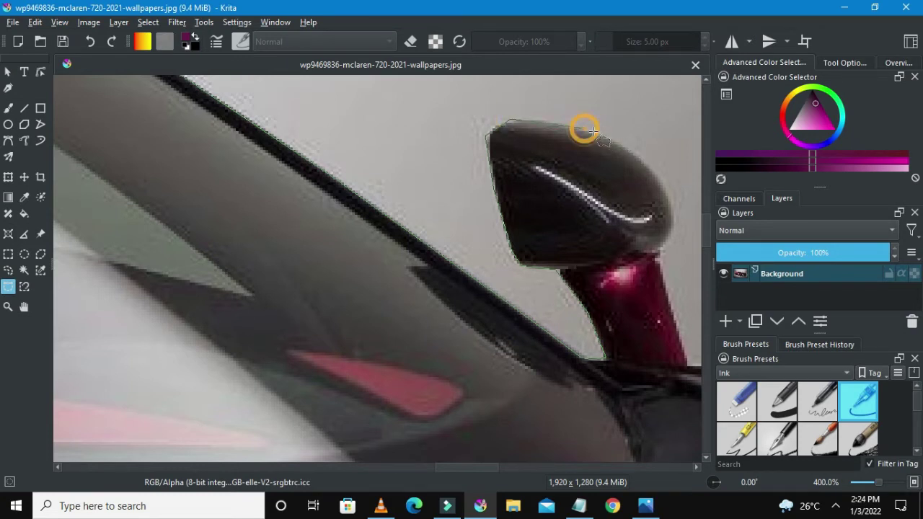
pyautogui.click(647, 167)
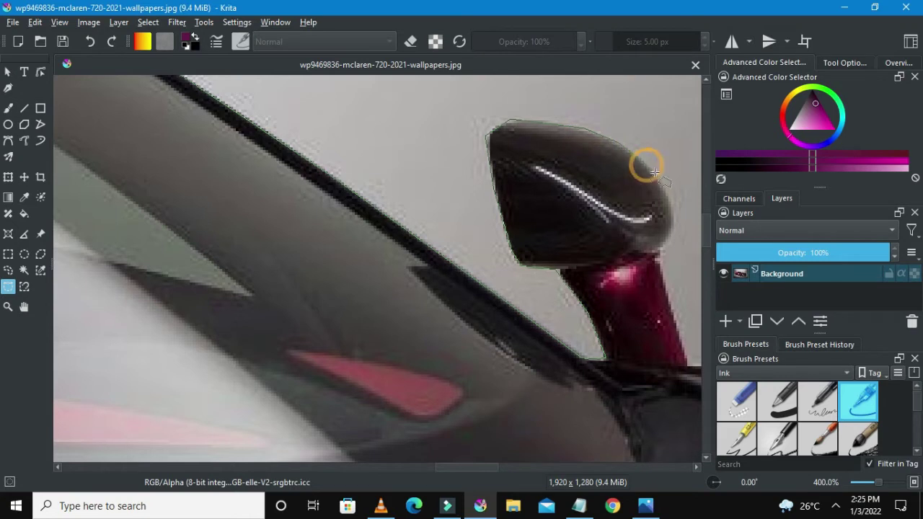
pyautogui.click(666, 190)
pyautogui.click(673, 214)
pyautogui.click(664, 241)
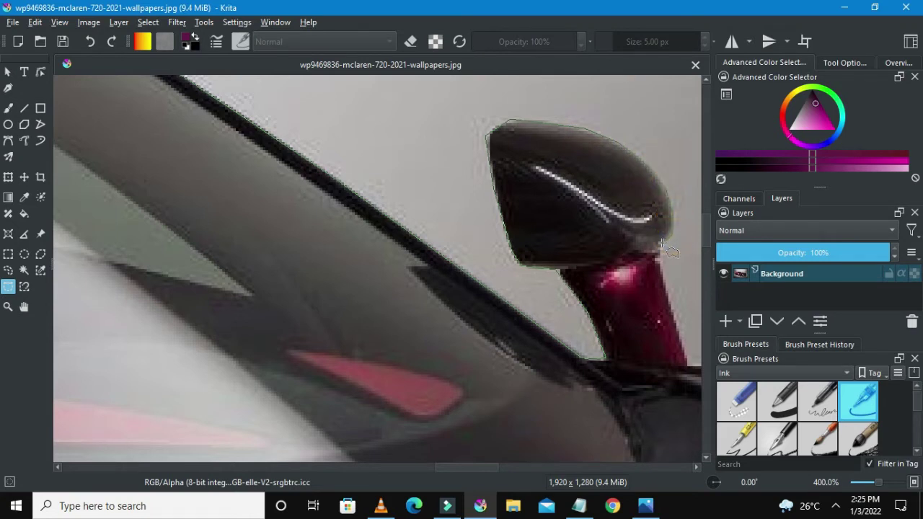
pyautogui.click(658, 251)
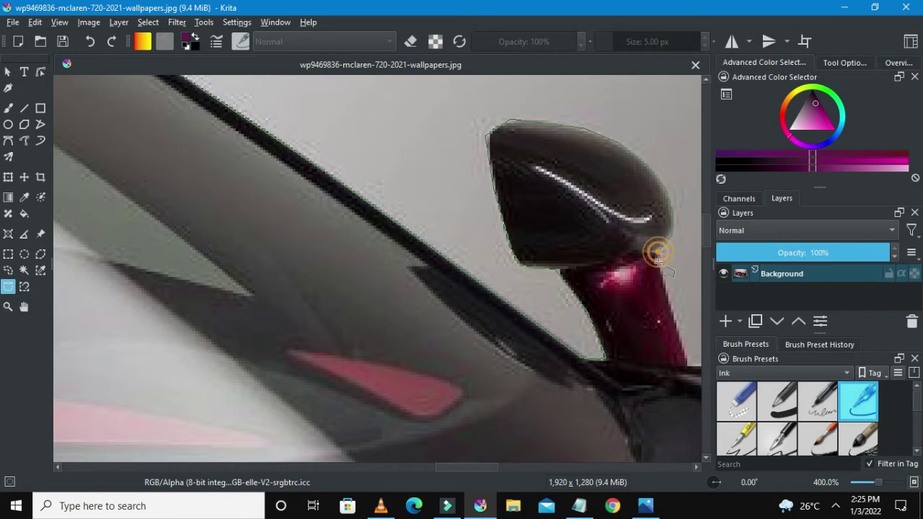
pyautogui.click(671, 307)
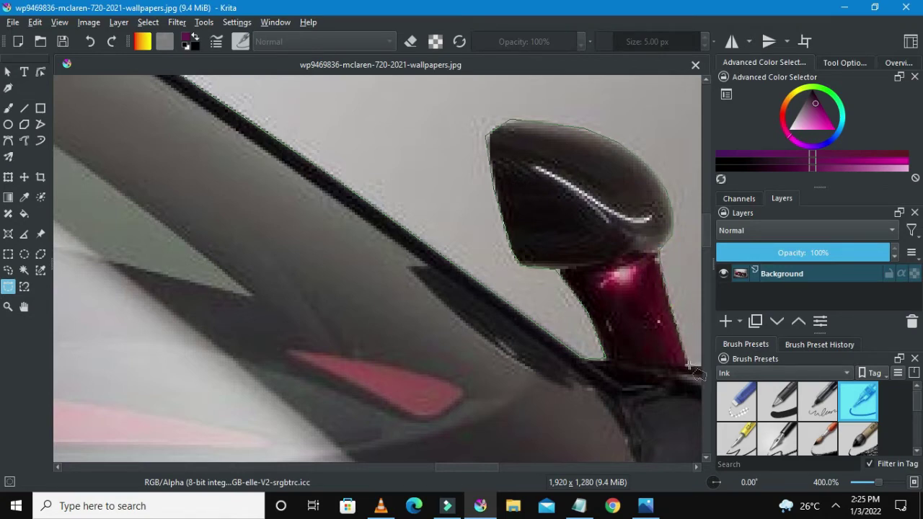
# - Extend the selection path from the mirror stalk along the top edge of the front fender, past the shiny red seam
pyautogui.press('-')
pyautogui.press('-')
pyautogui.press('-')
pyautogui.press('-')
pyautogui.press('-')
pyautogui.press('-')
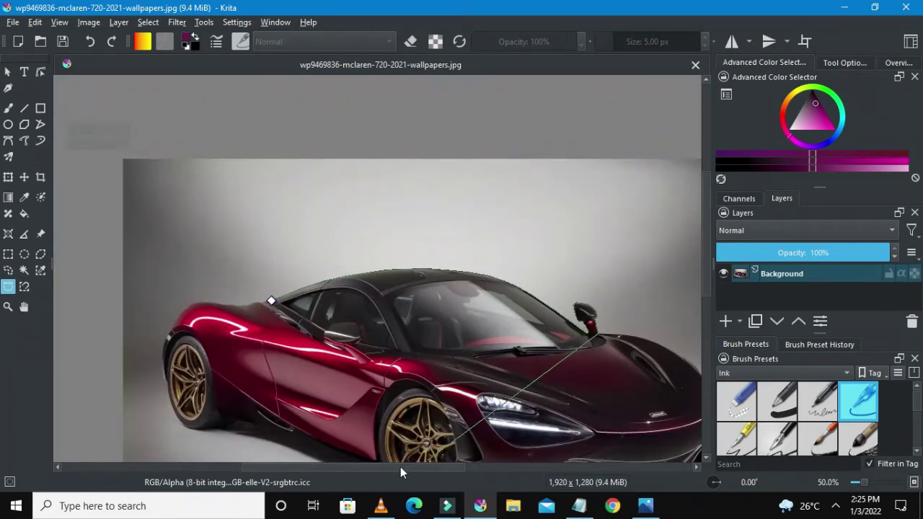
pyautogui.moveTo(401, 468); pyautogui.dragTo(435, 469)
pyautogui.press('+')
pyautogui.press('+')
pyautogui.press('+')
pyautogui.press('+')
pyautogui.press('+')
pyautogui.press('+')
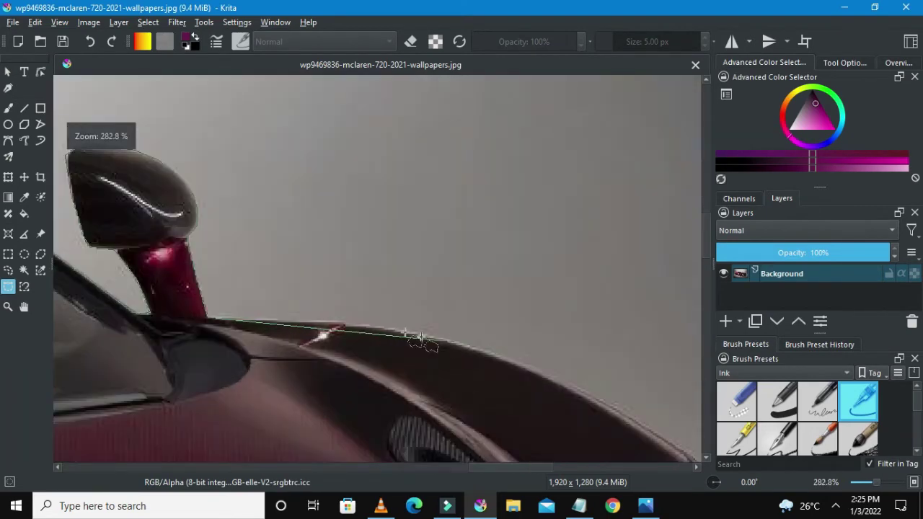
pyautogui.click(334, 320)
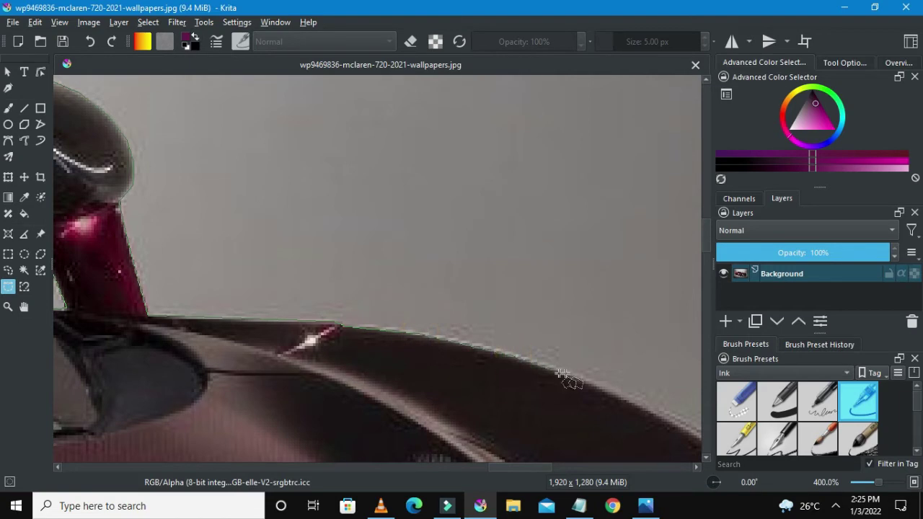
pyautogui.click(656, 411)
# - Continue the selection path down the curved outer edge of the front fender, past the dark panel seam
pyautogui.scroll(-5, 656, 412)
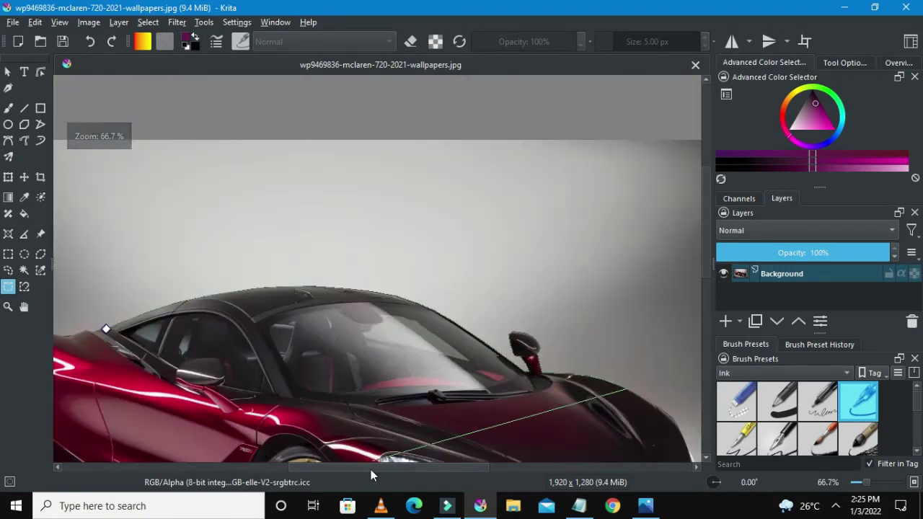
pyautogui.scroll(4, 465, 406)
pyautogui.scroll(2, 466, 406)
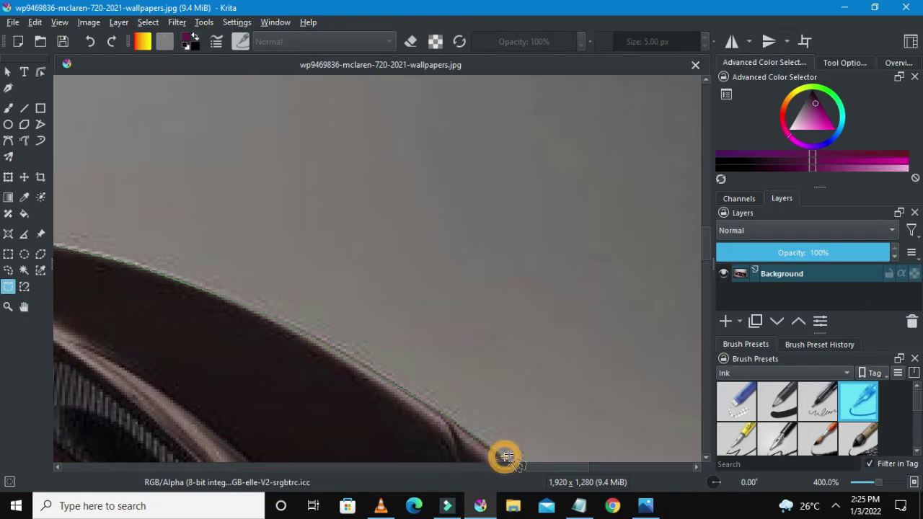
pyautogui.scroll(-3, 505, 457)
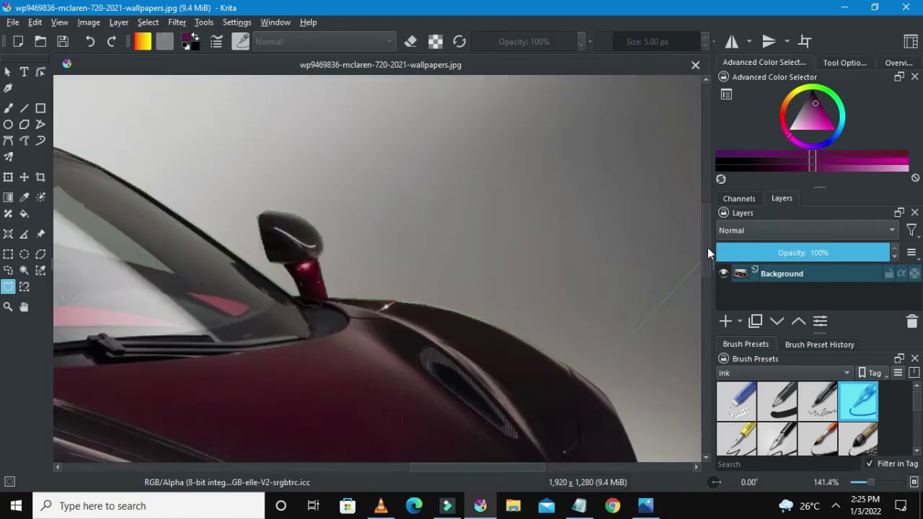
pyautogui.scroll(3, 625, 282)
pyautogui.scroll(1, 624, 282)
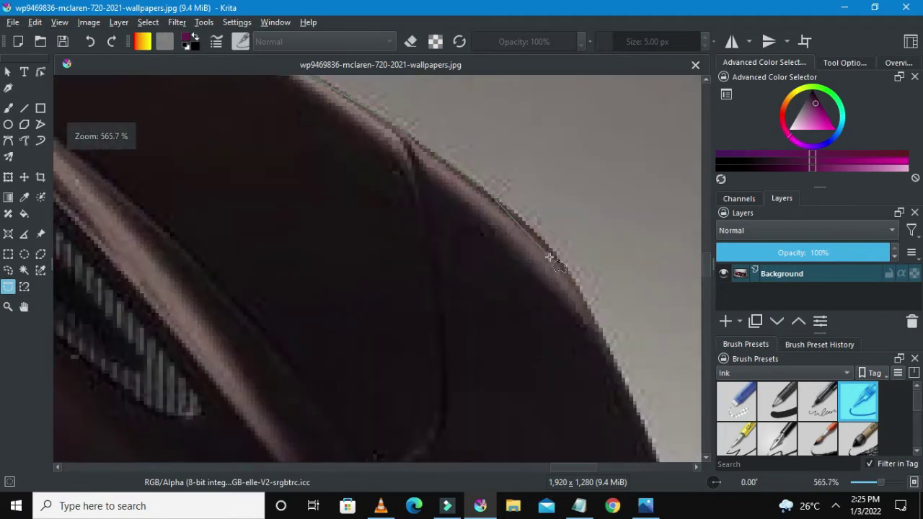
pyautogui.moveTo(552, 247)
pyautogui.mouseDown()
pyautogui.moveTo(603, 330)
pyautogui.moveTo(610, 365)
pyautogui.moveTo(644, 394)
pyautogui.moveTo(633, 392)
pyautogui.moveTo(651, 441)
pyautogui.mouseUp()
# - Trace the selection path around the bright highlight on the car's front corner and down the edge below it
pyautogui.scroll(-6, 652, 442)
pyautogui.scroll(-1, 710, 216)
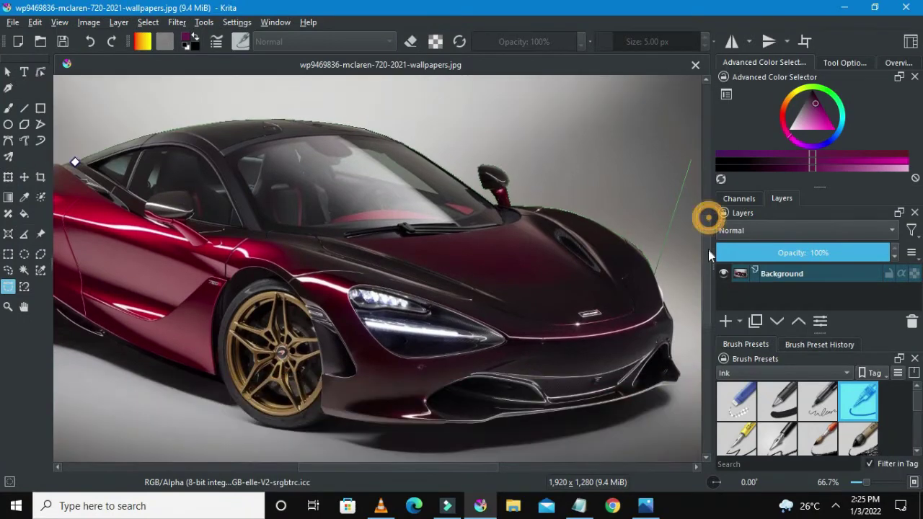
pyautogui.scroll(5, 647, 248)
pyautogui.scroll(2, 642, 245)
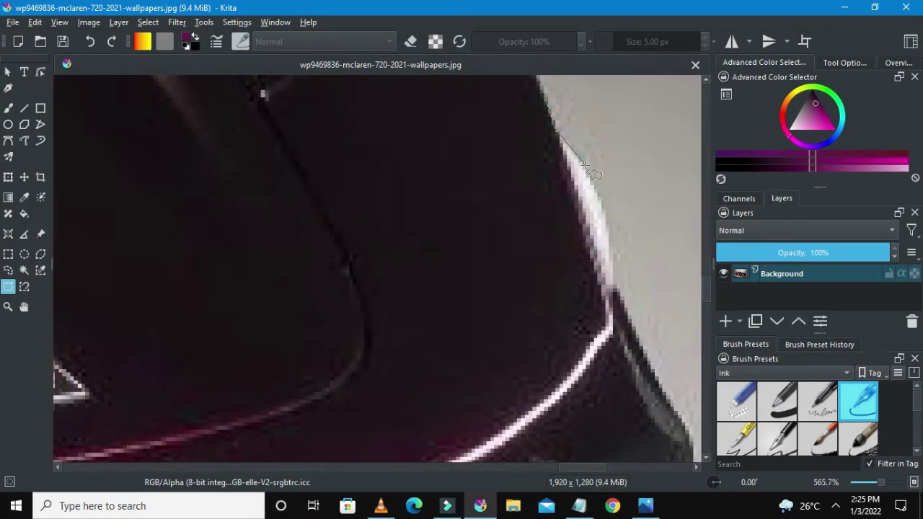
pyautogui.click(605, 214)
pyautogui.click(613, 287)
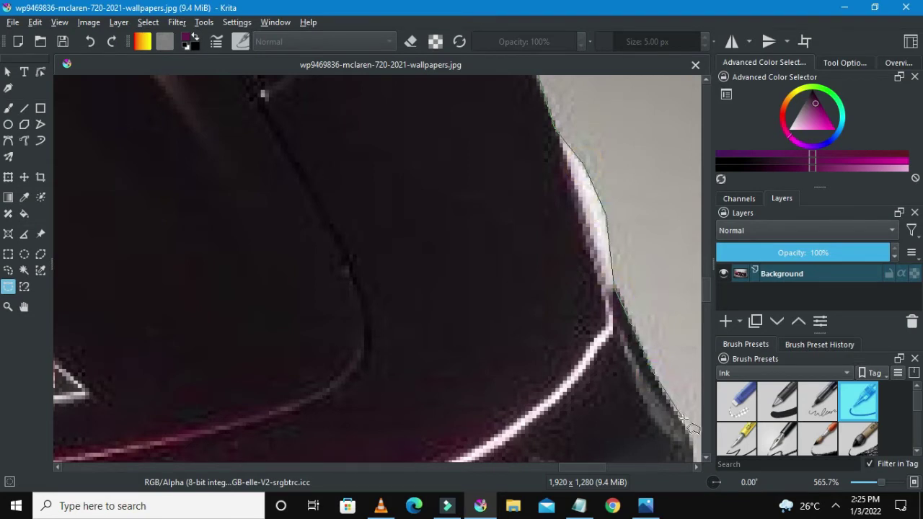
# - Trace the selection path down the outer side of the front bumper to beside the corner air intake
pyautogui.scroll(-4, 692, 360)
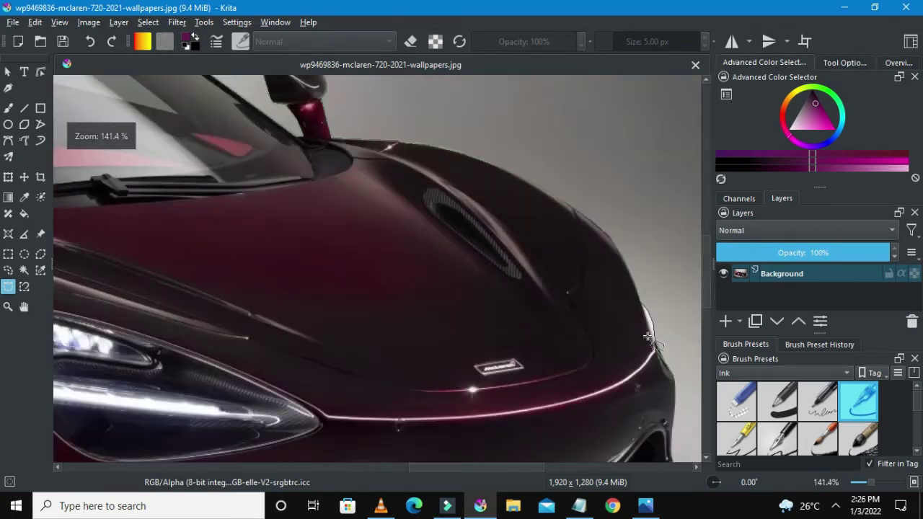
pyautogui.scroll(-3, 706, 254)
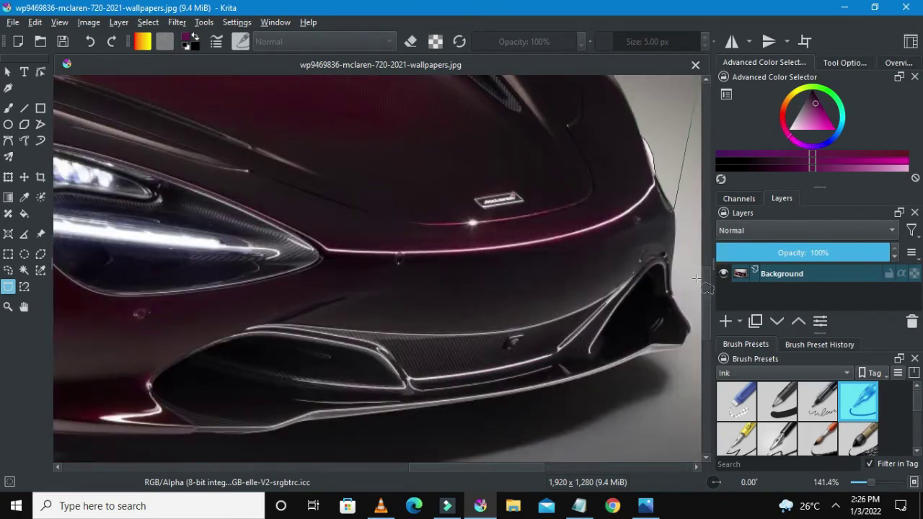
pyautogui.scroll(1, 677, 216)
pyautogui.scroll(1, 678, 216)
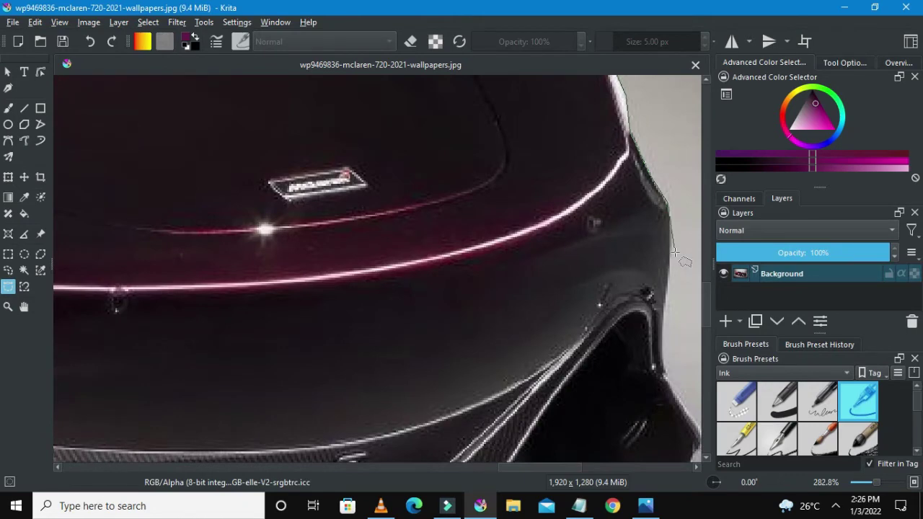
pyautogui.scroll(2, 671, 230)
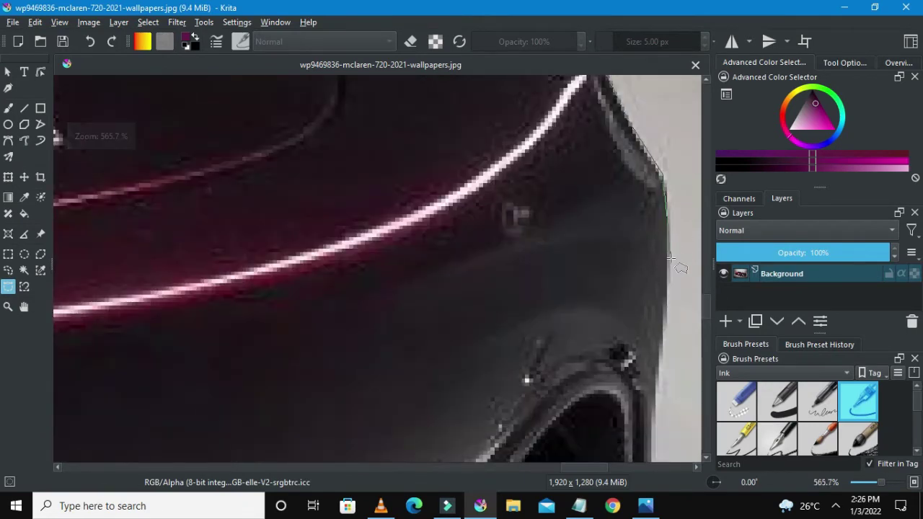
pyautogui.click(666, 256)
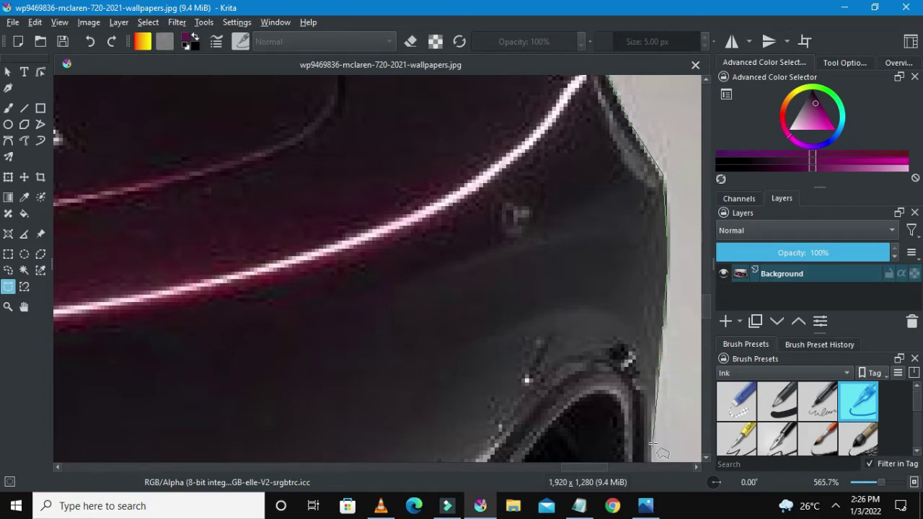
# - Extend the selection path past the corner air intake to the start of the bumper's protruding fin
pyautogui.scroll(-3, 670, 341)
pyautogui.moveTo(704, 263); pyautogui.dragTo(708, 293)
pyautogui.scroll(4, 626, 189)
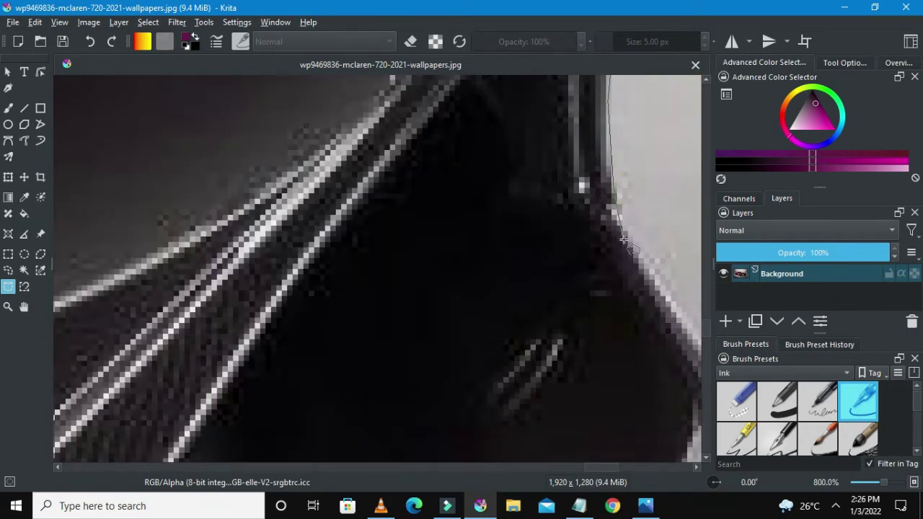
pyautogui.click(627, 240)
# - Trace the selection path around the pointed tip of the bumper fin and its lower corner onto the splitter
pyautogui.scroll(-8, 689, 327)
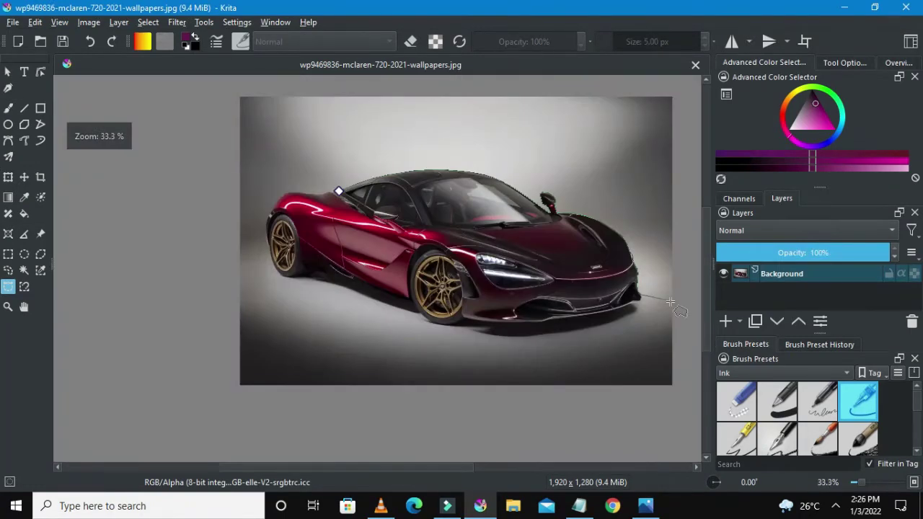
pyautogui.scroll(7, 671, 302)
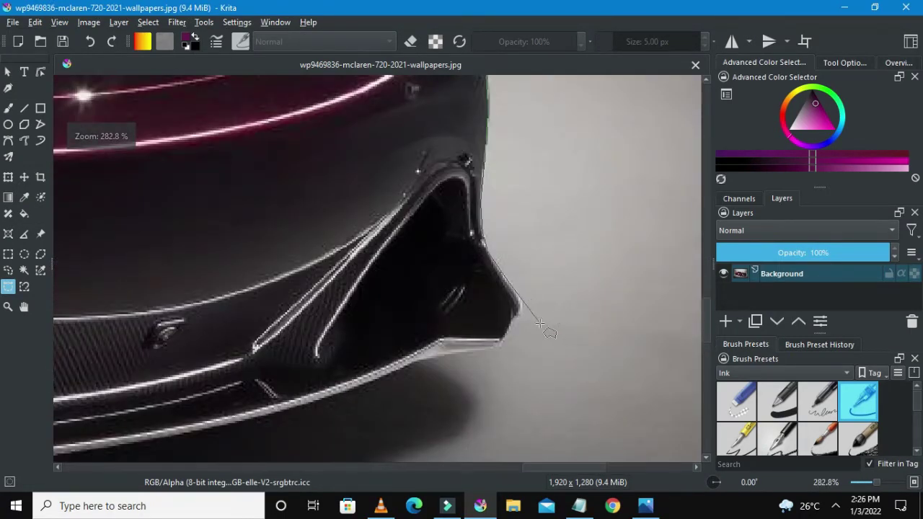
pyautogui.scroll(1, 540, 324)
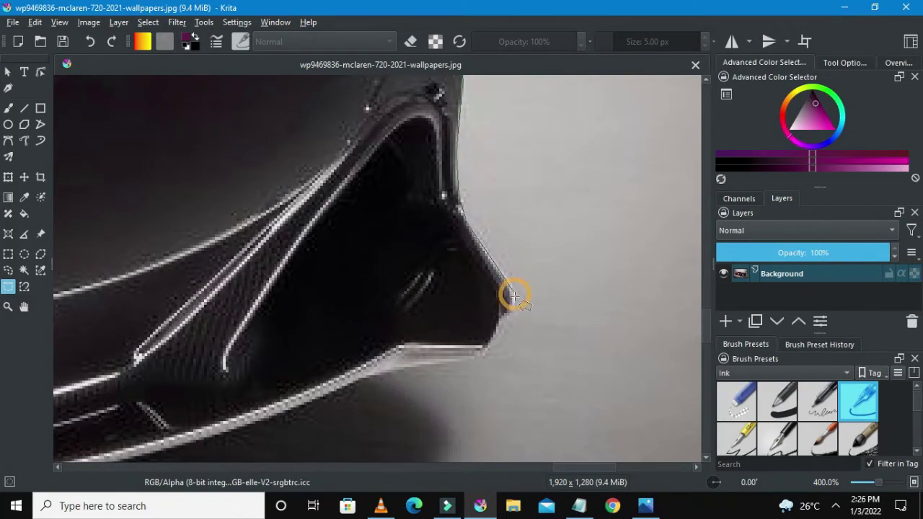
pyautogui.click(499, 325)
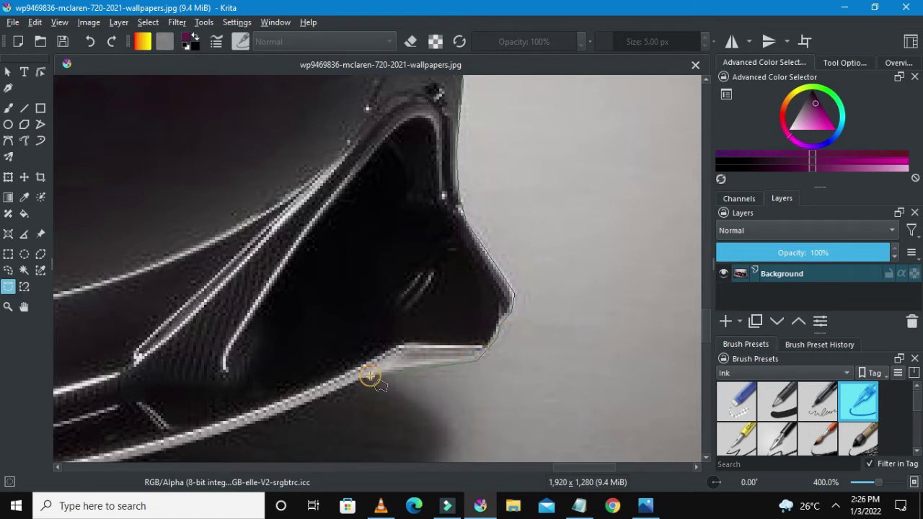
# - Continue the selection path along the lower edge of the front splitter to below the central grille
pyautogui.scroll(-3, 259, 421)
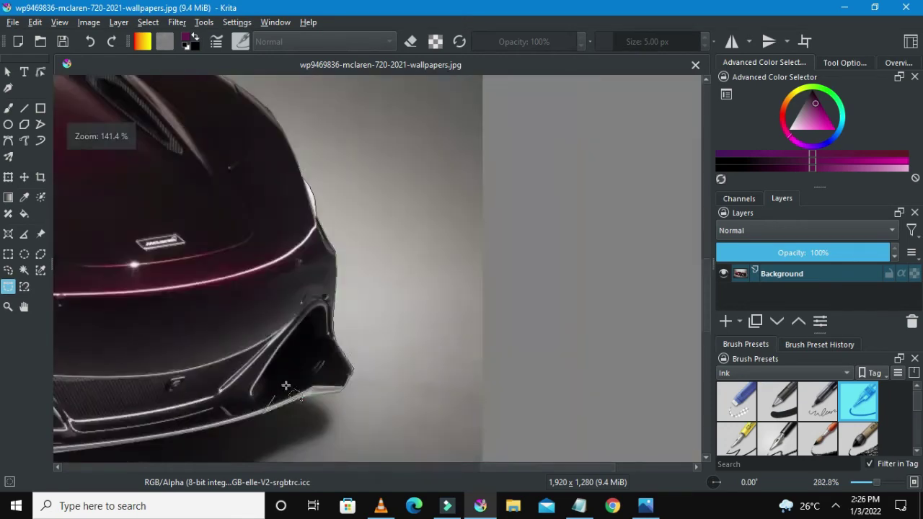
pyautogui.moveTo(507, 471); pyautogui.dragTo(463, 467)
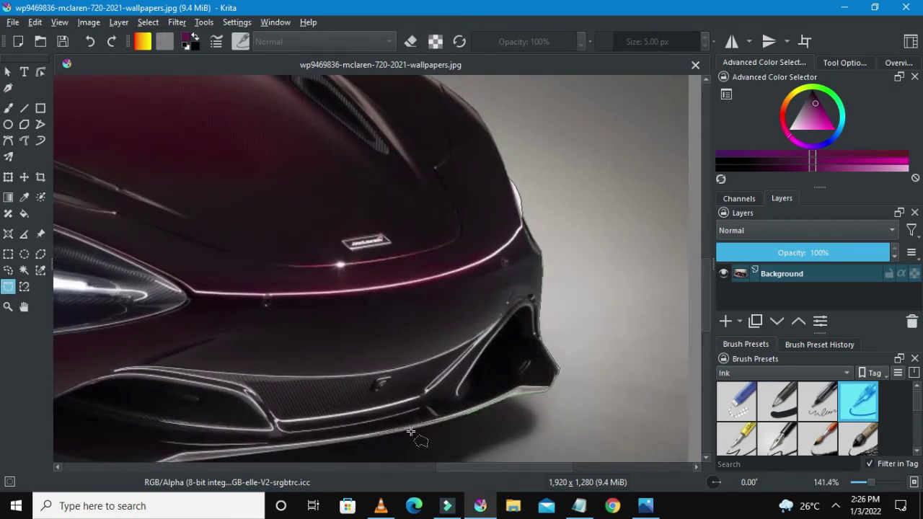
pyautogui.scroll(1, 446, 426)
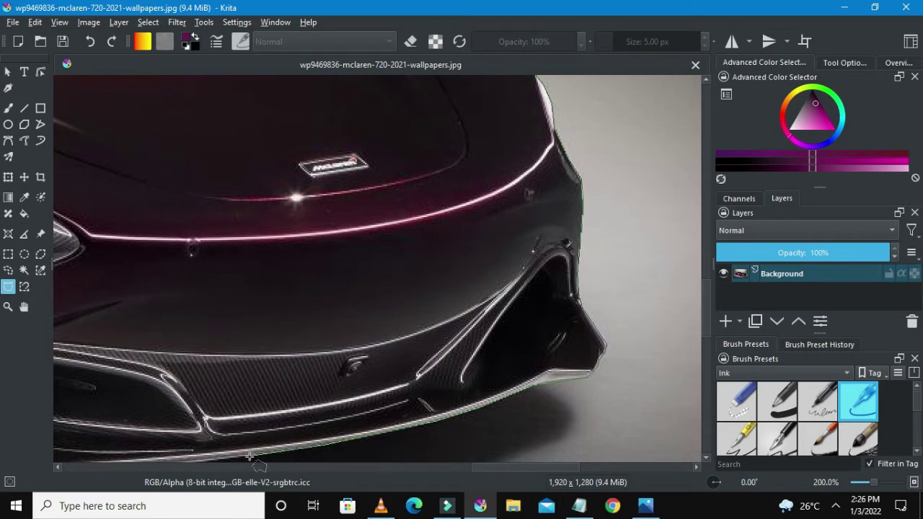
# - Continue the selection path along the rest of the front splitter and the bumper's lower edge to beside the front wheel
pyautogui.scroll(-4, 375, 442)
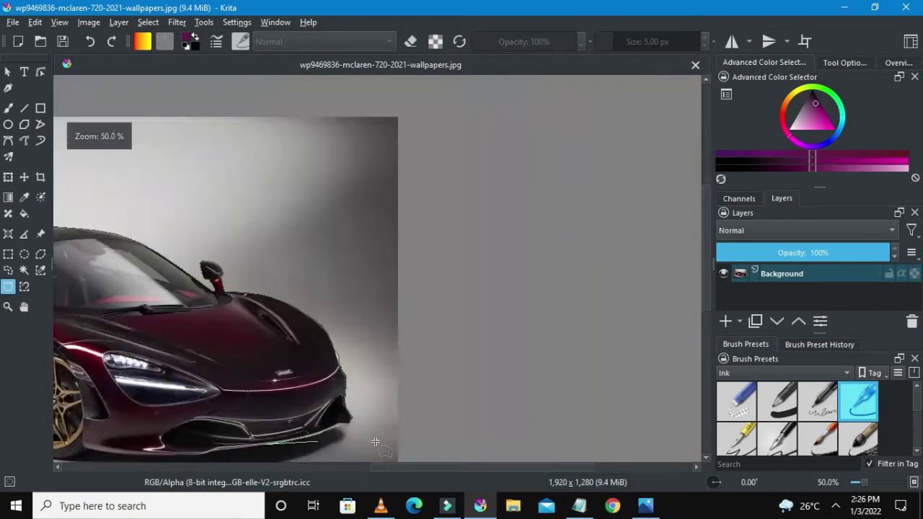
pyautogui.moveTo(511, 467); pyautogui.dragTo(422, 466)
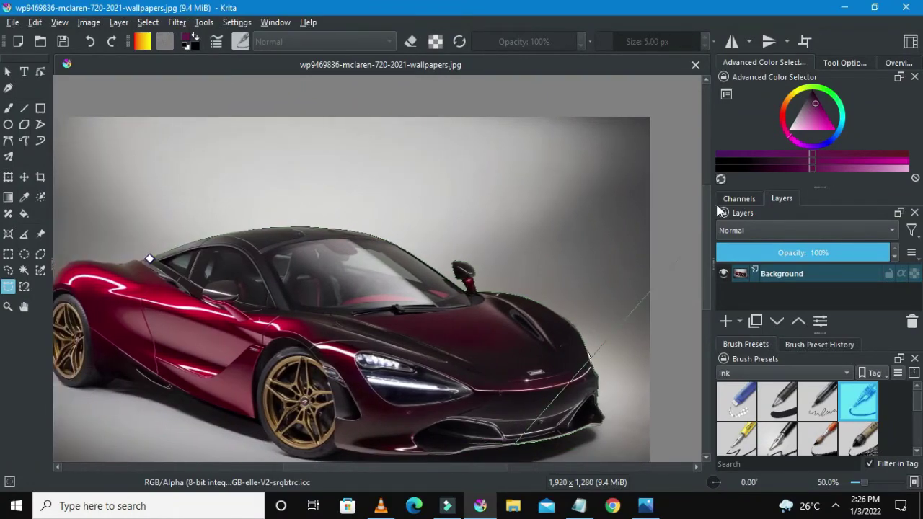
pyautogui.scroll(-3, 702, 224)
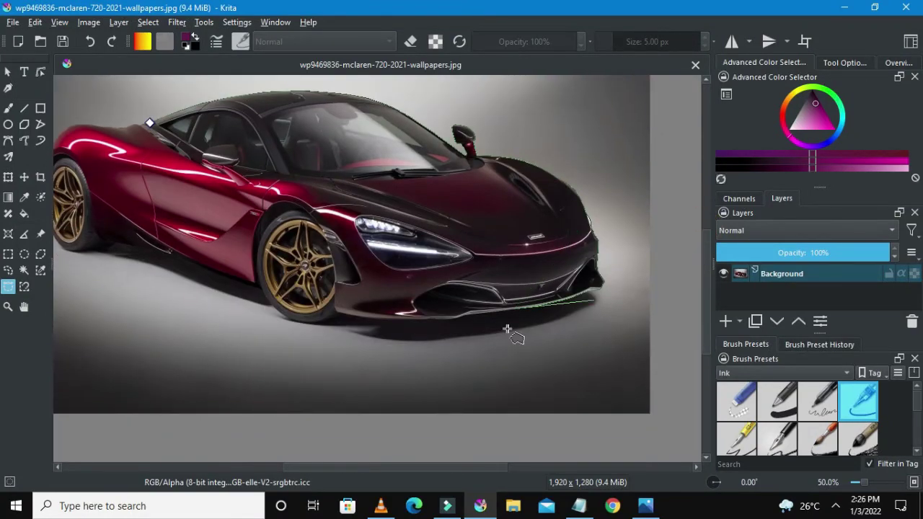
pyautogui.scroll(5, 423, 329)
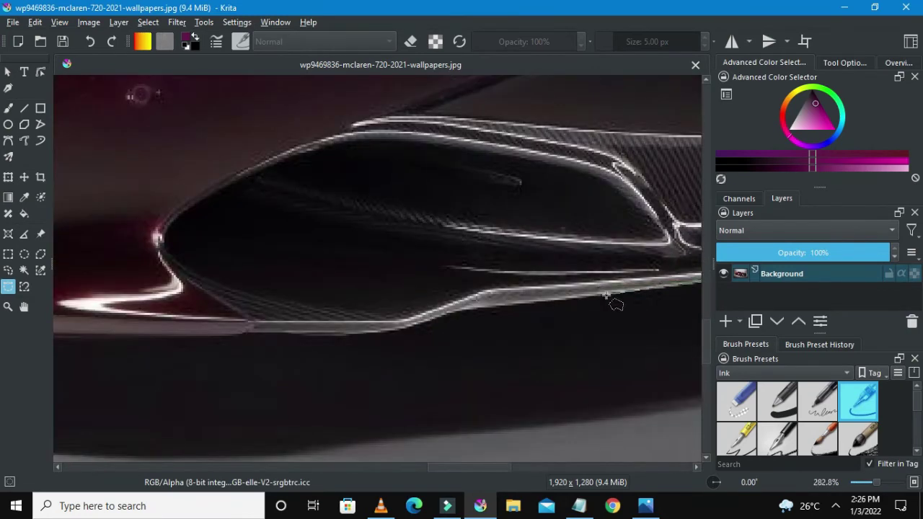
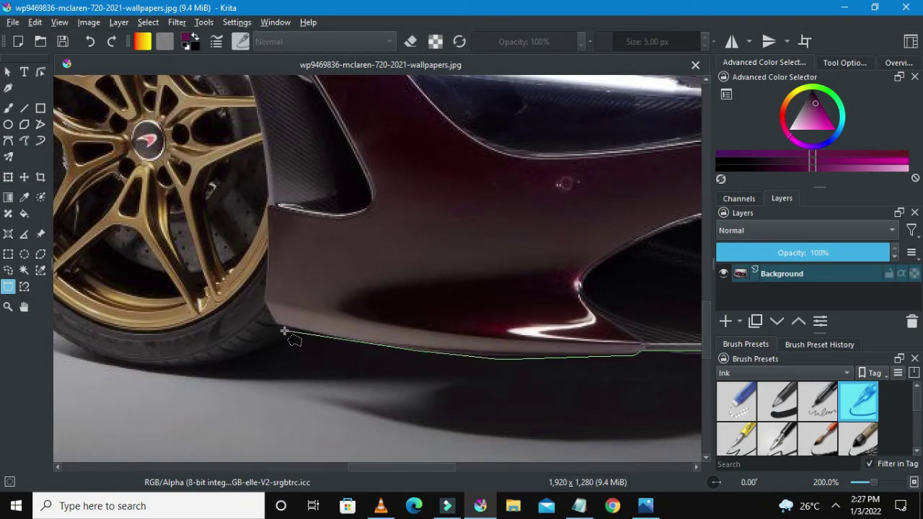
# - Extend the selection path from the bumper's lower corner onto the front tyre and along the bottom of that tyre
pyautogui.scroll(2, 285, 331)
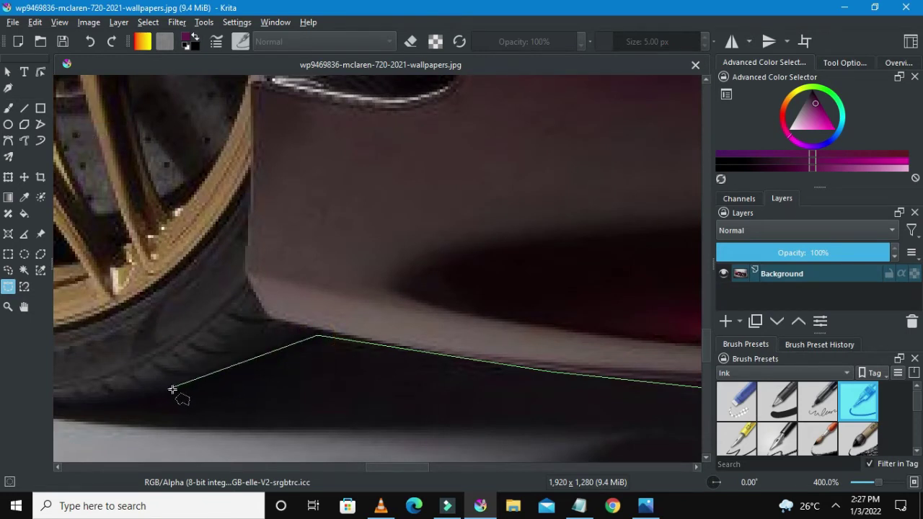
pyautogui.moveTo(165, 391)
pyautogui.mouseDown()
pyautogui.moveTo(62, 407)
pyautogui.moveTo(131, 400)
pyautogui.moveTo(96, 400)
pyautogui.mouseUp()
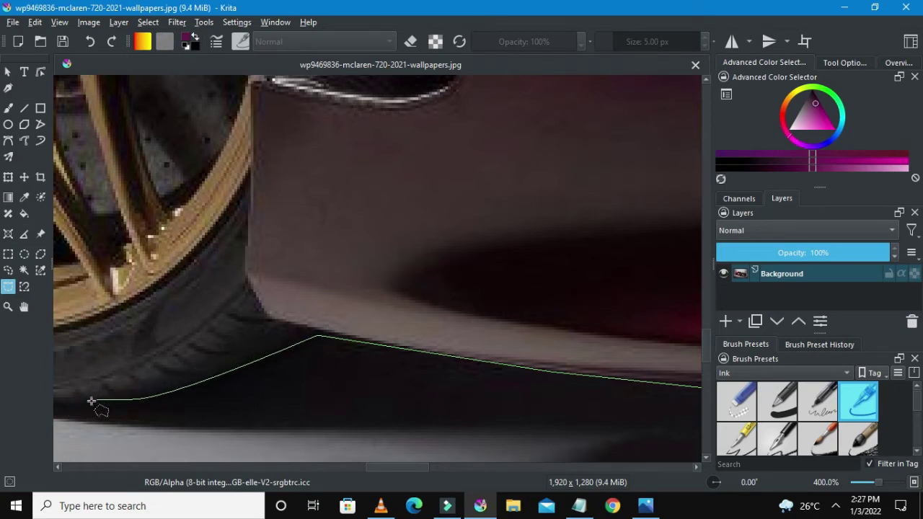
pyautogui.scroll(-2, 130, 400)
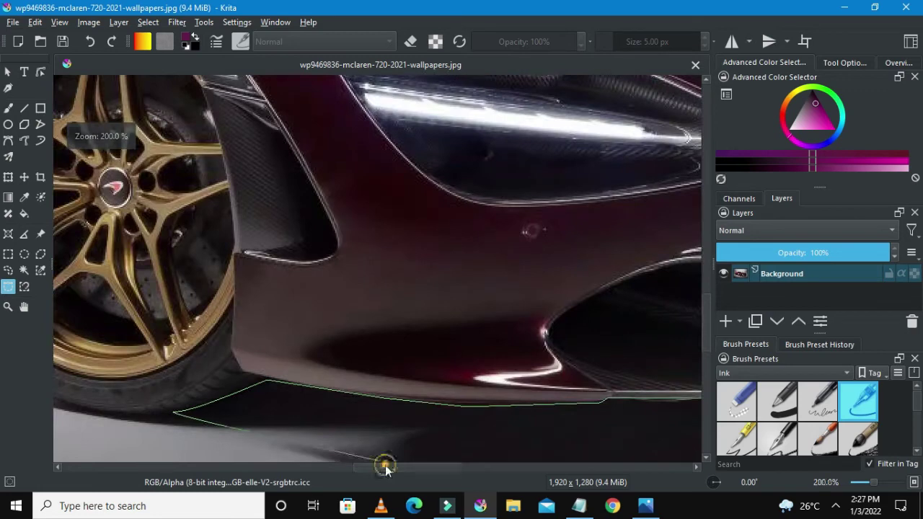
pyautogui.moveTo(386, 467); pyautogui.dragTo(299, 465)
pyautogui.scroll(2, 654, 414)
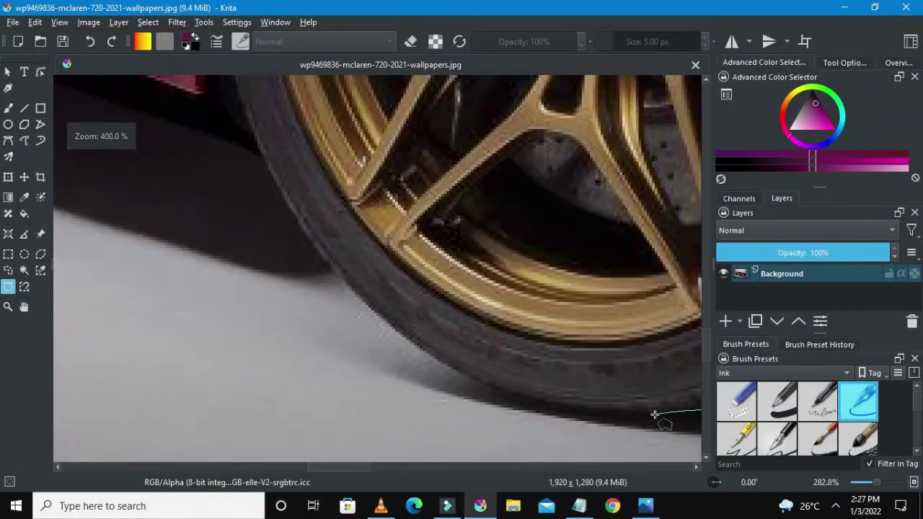
pyautogui.scroll(-1, 628, 418)
pyautogui.scroll(-1, 620, 408)
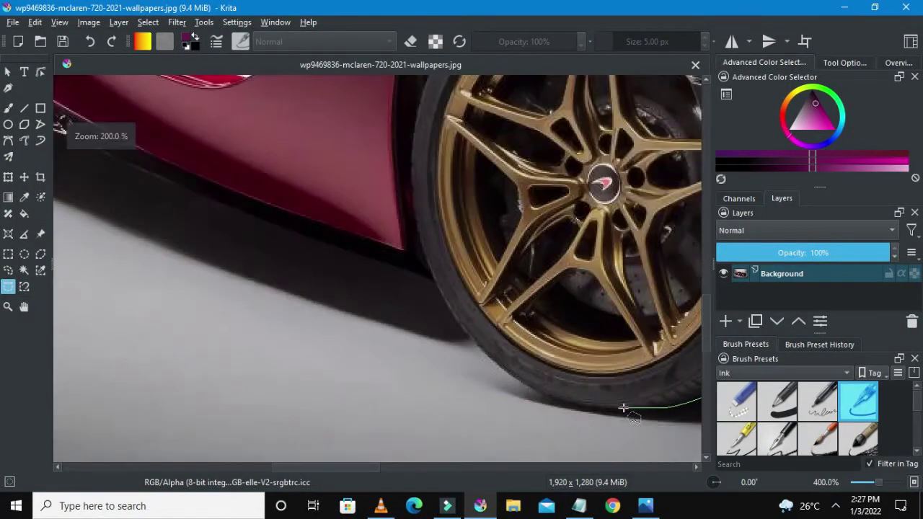
pyautogui.scroll(2, 623, 408)
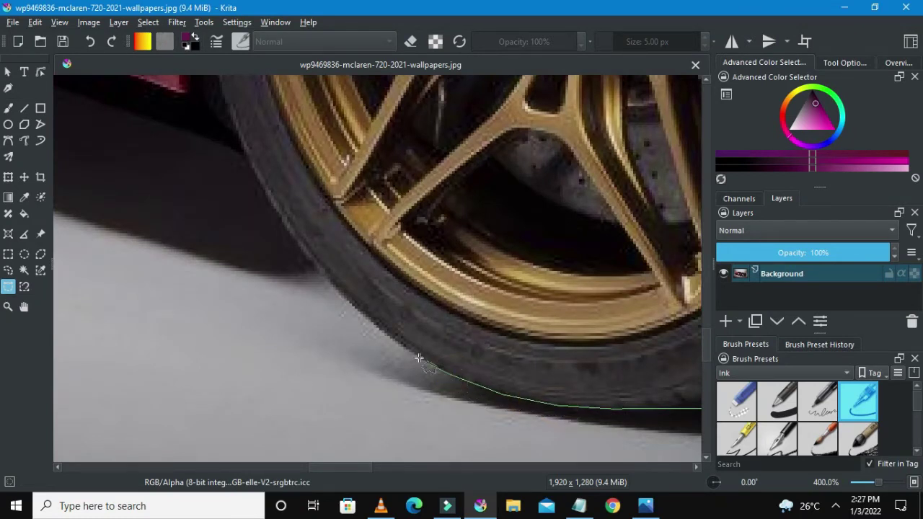
# - Trace the selection path up the rear-facing edge of the front tyre to where it meets the side sill
pyautogui.click(382, 334)
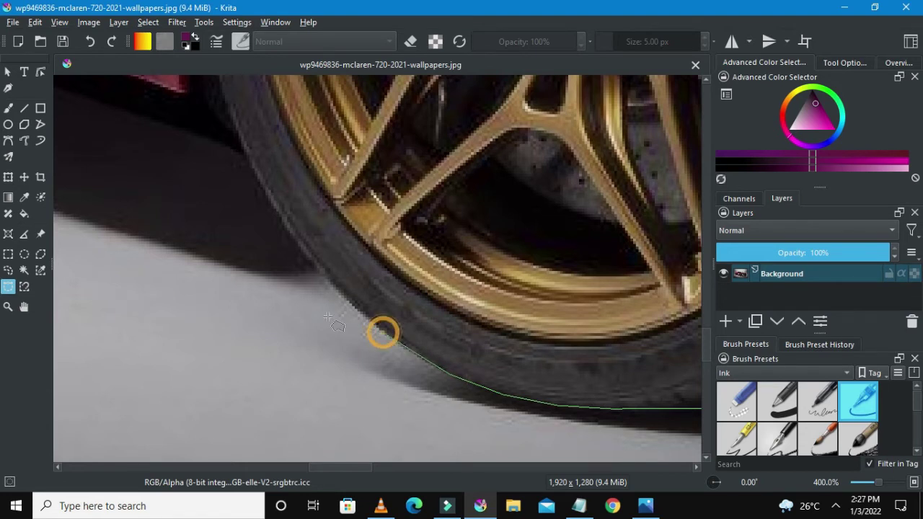
pyautogui.click(327, 278)
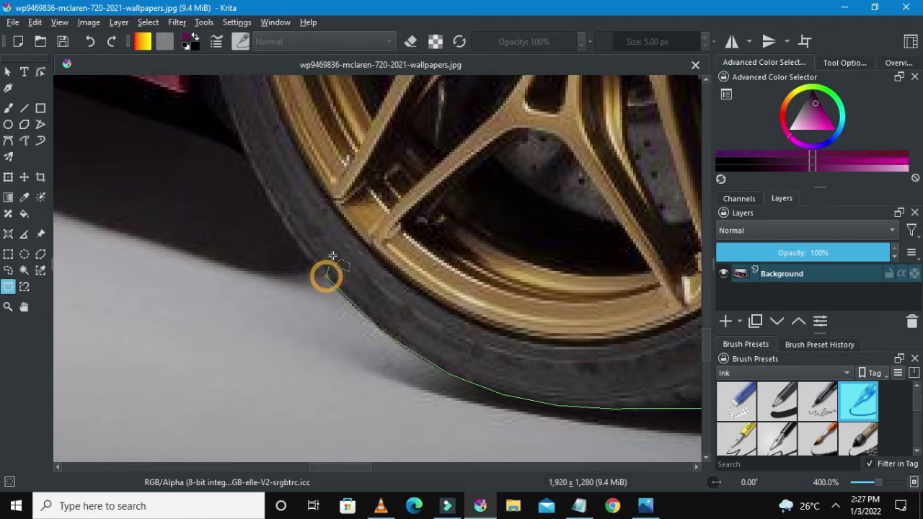
pyautogui.click(289, 231)
pyautogui.click(262, 186)
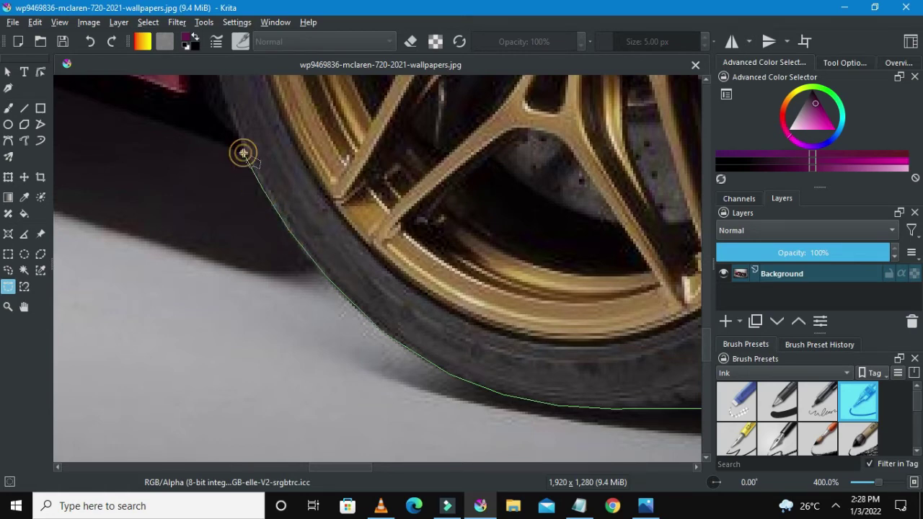
# - Trace the selection path from the front tyre along the lower edge of the side sill to the tip of the side fin
pyautogui.scroll(-8, 243, 153)
pyautogui.moveTo(421, 462); pyautogui.dragTo(342, 447)
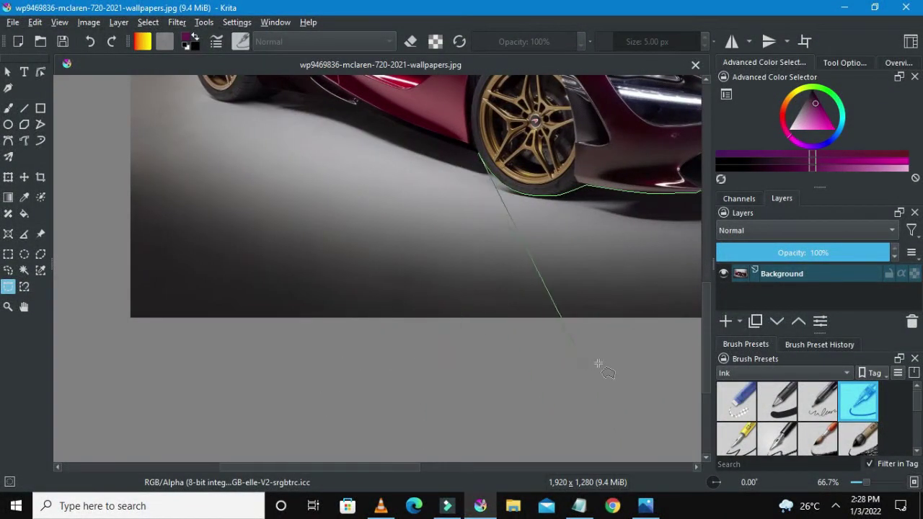
pyautogui.scroll(5, 709, 334)
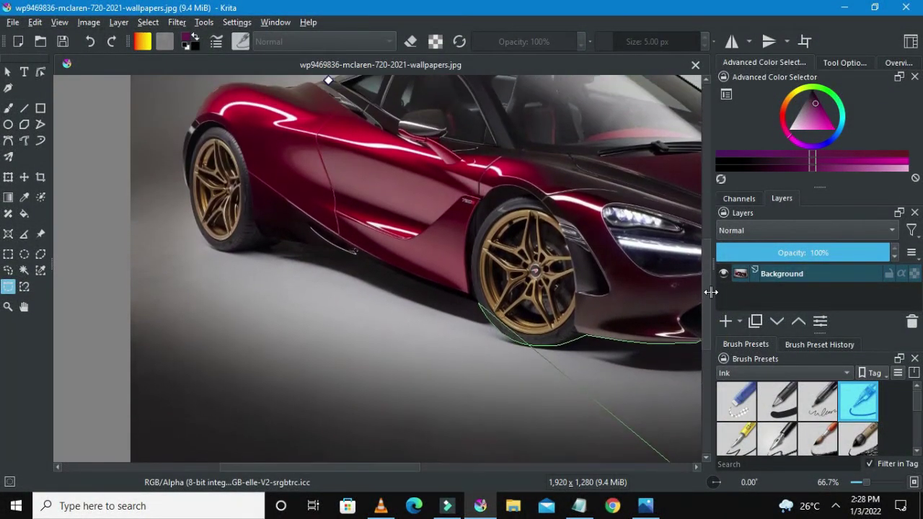
pyautogui.scroll(2, 711, 293)
pyautogui.scroll(4, 401, 288)
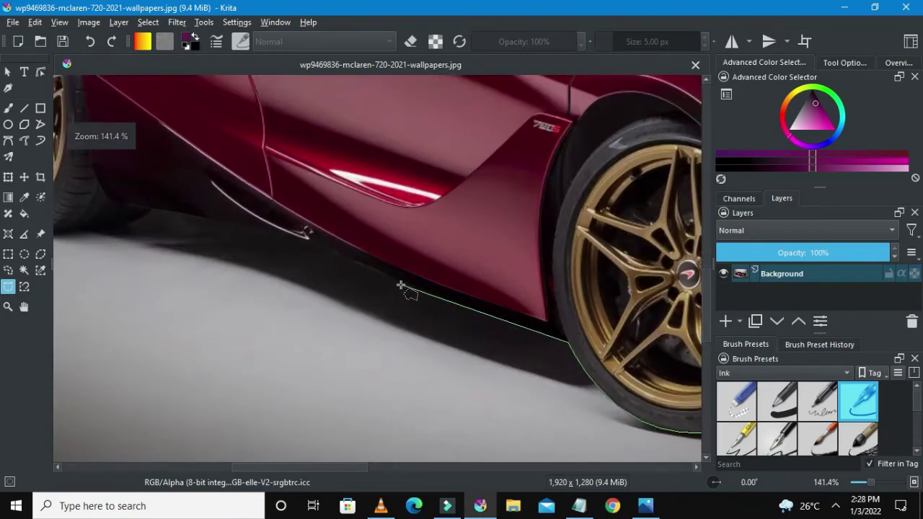
pyautogui.scroll(2, 401, 286)
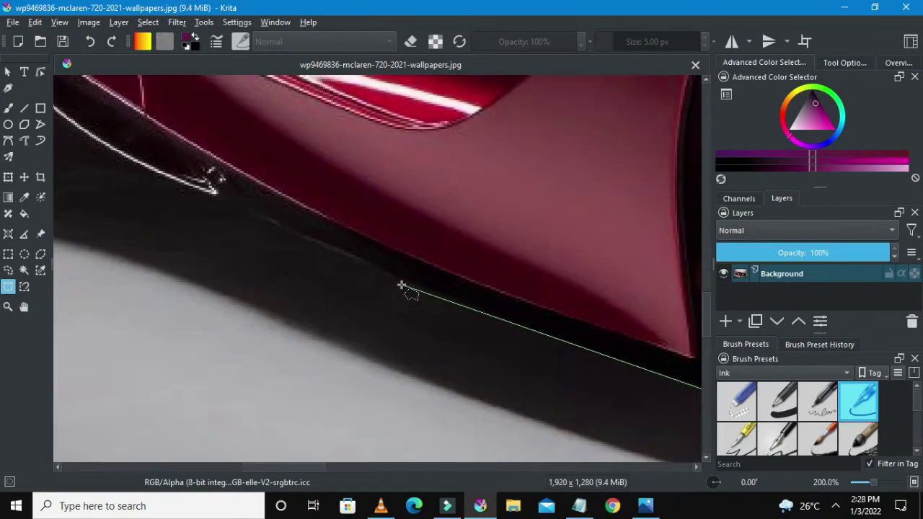
pyautogui.click(329, 249)
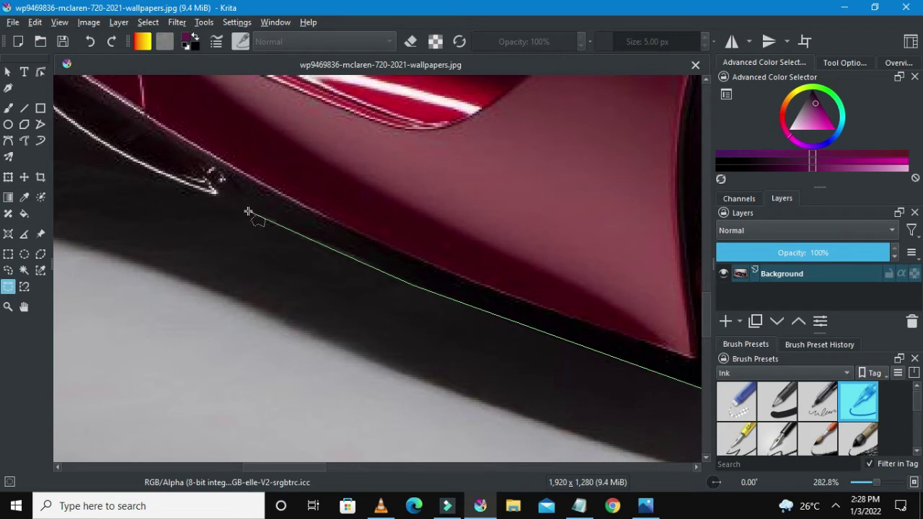
pyautogui.click(197, 199)
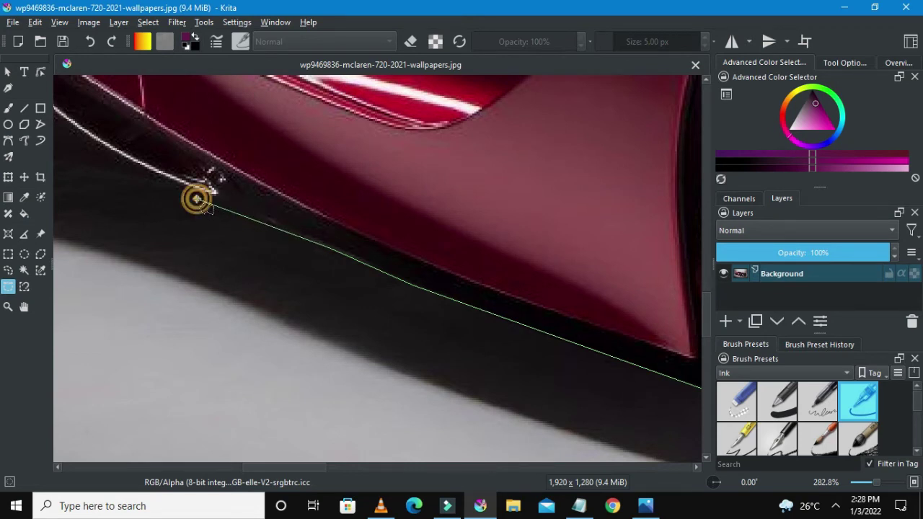
pyautogui.click(149, 176)
# - Continue the selection path past the side fin and along the underside of the rear bodywork to the rear tyre
pyautogui.press('1')
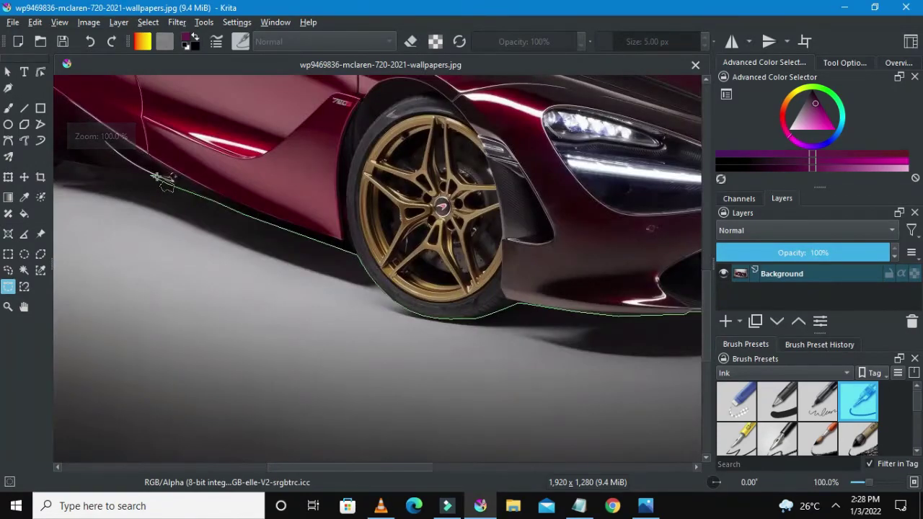
pyautogui.click(317, 469)
pyautogui.scroll(-2, 332, 403)
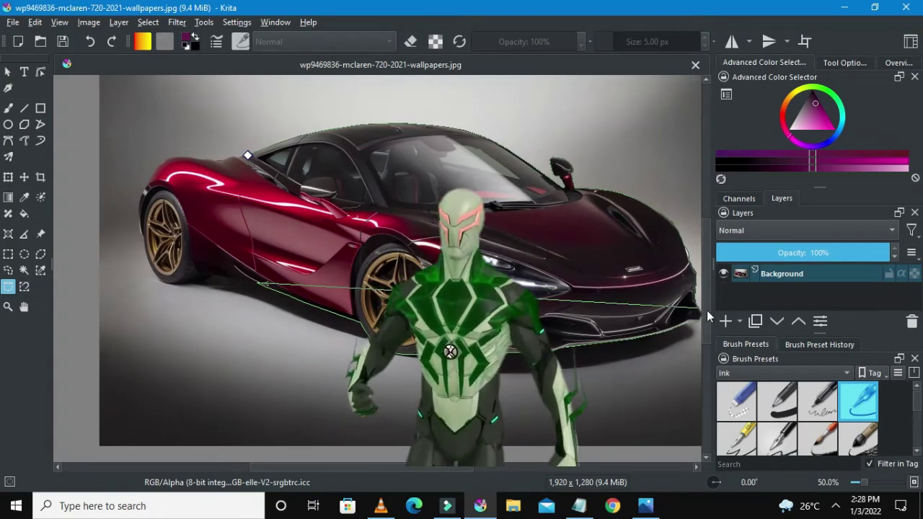
pyautogui.click(706, 312)
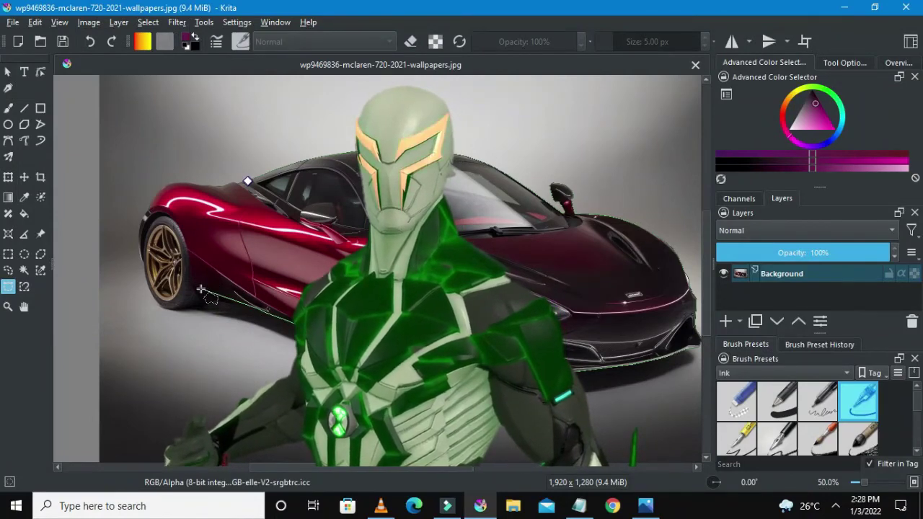
pyautogui.scroll(6, 200, 290)
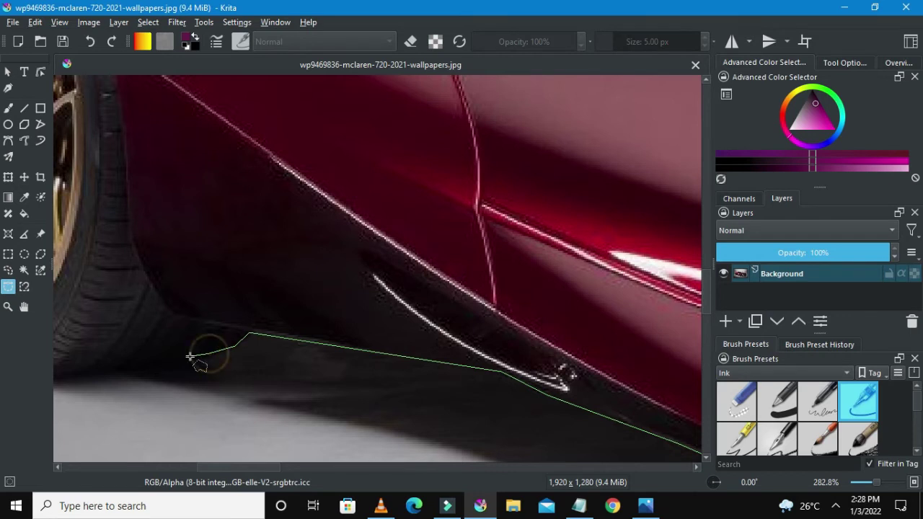
# - Trace the selection path along the bottom of the rear tyre to the start of its outer curve
pyautogui.click(151, 368)
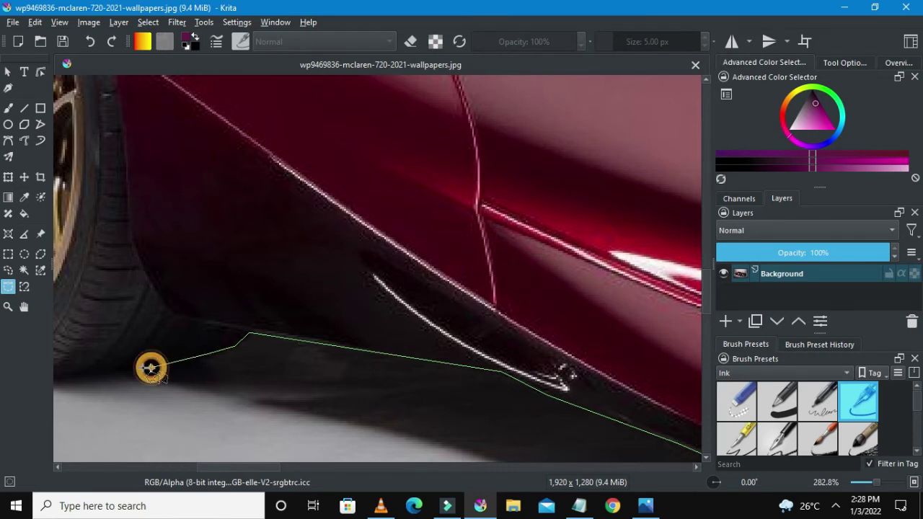
pyautogui.click(76, 372)
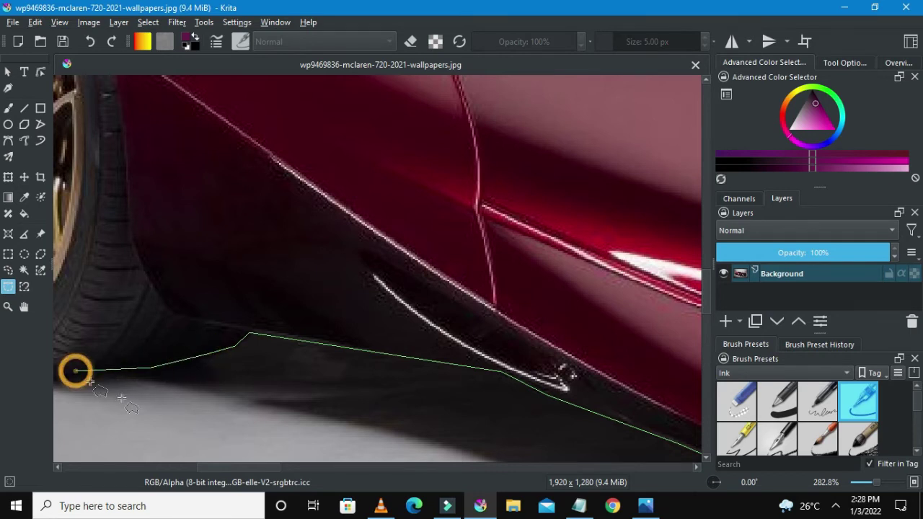
pyautogui.moveTo(231, 467); pyautogui.dragTo(211, 466)
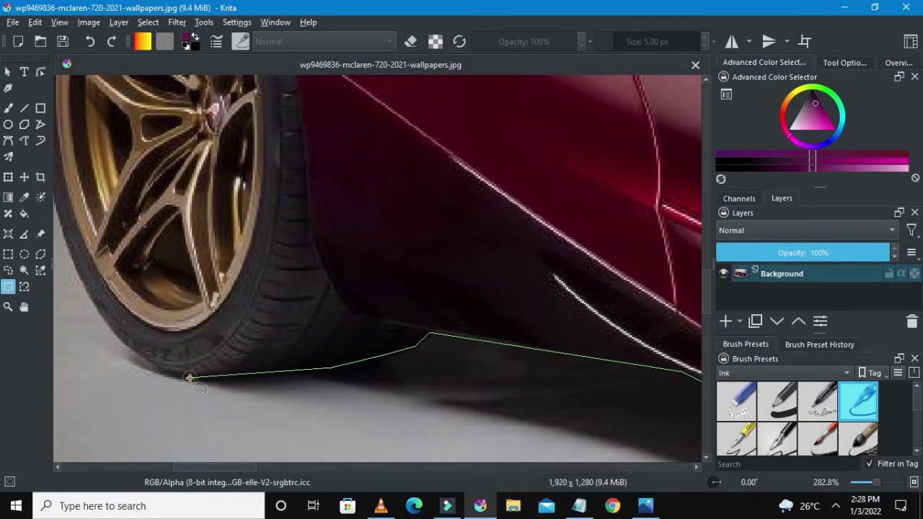
pyautogui.click(154, 372)
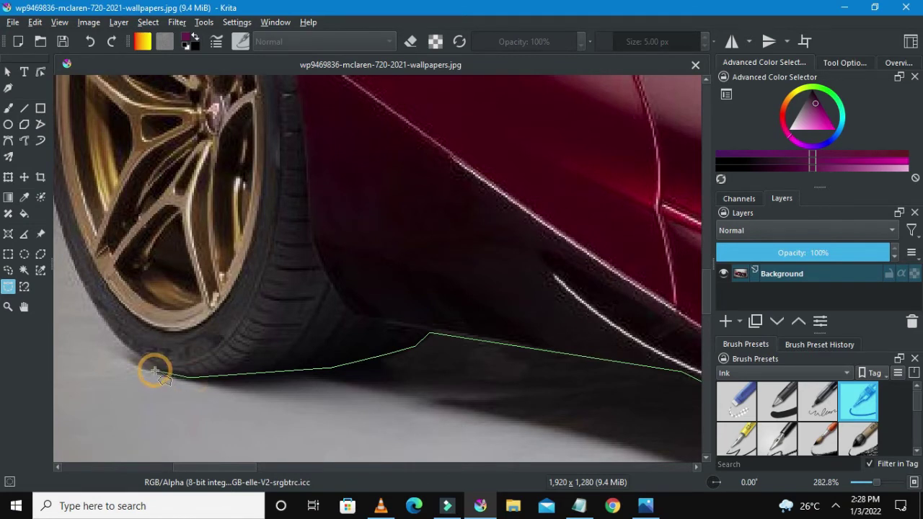
pyautogui.click(161, 374)
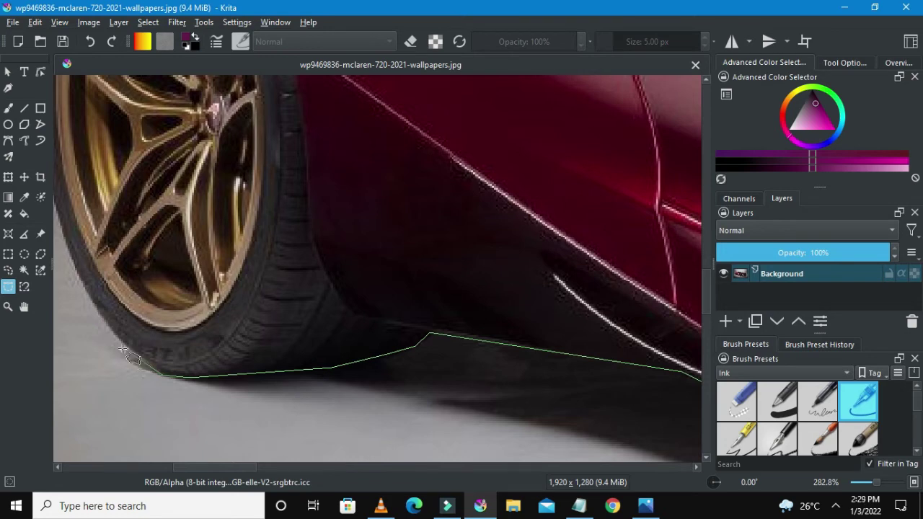
# - Reposition the path point at the rear tyre's lower outer curve and extend the path along the tyre edge
pyautogui.scroll(2, 115, 346)
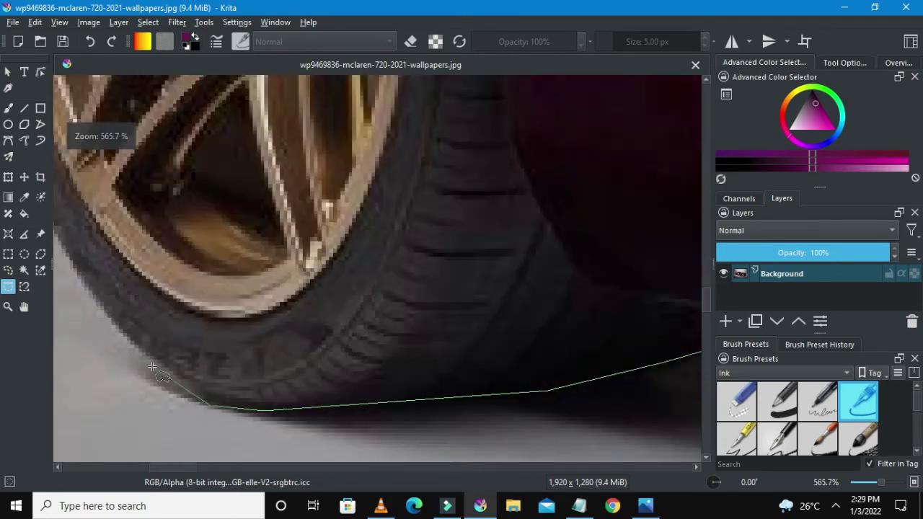
pyautogui.click(206, 397)
pyautogui.click(169, 375)
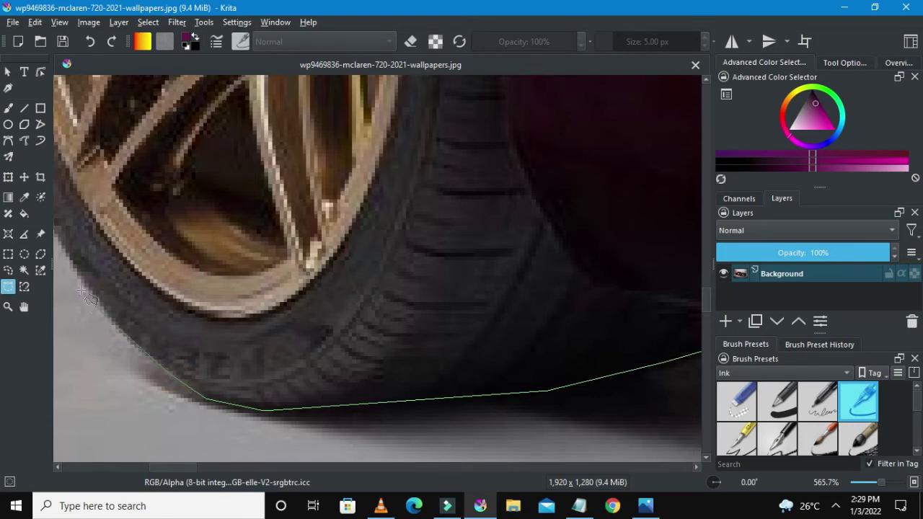
# - Trace the selection path up the outer edge of the rear tyre and onto the lower tip of the rear bumper
pyautogui.scroll(-6, 76, 271)
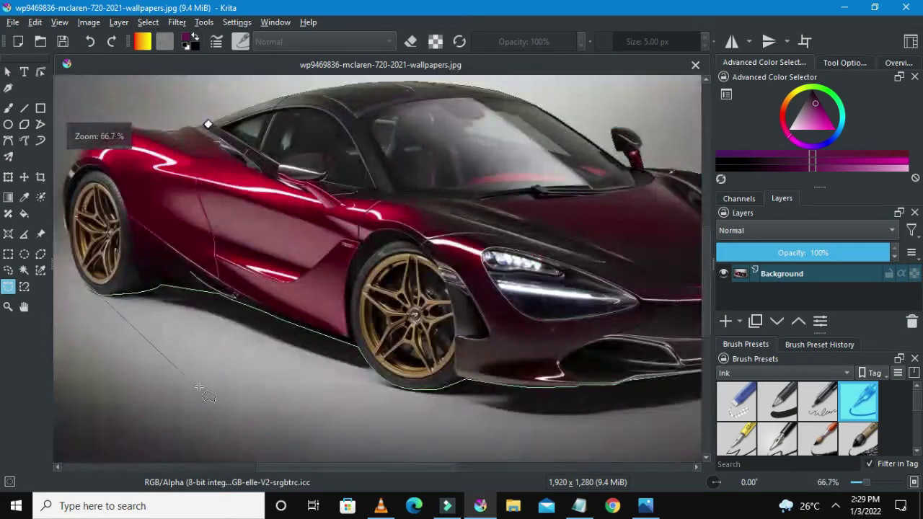
pyautogui.moveTo(360, 467); pyautogui.dragTo(308, 443)
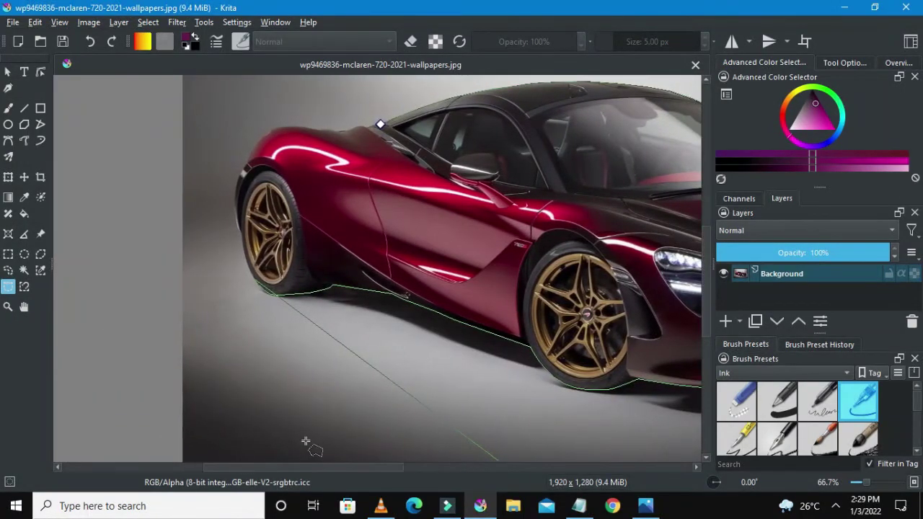
pyautogui.scroll(4, 216, 252)
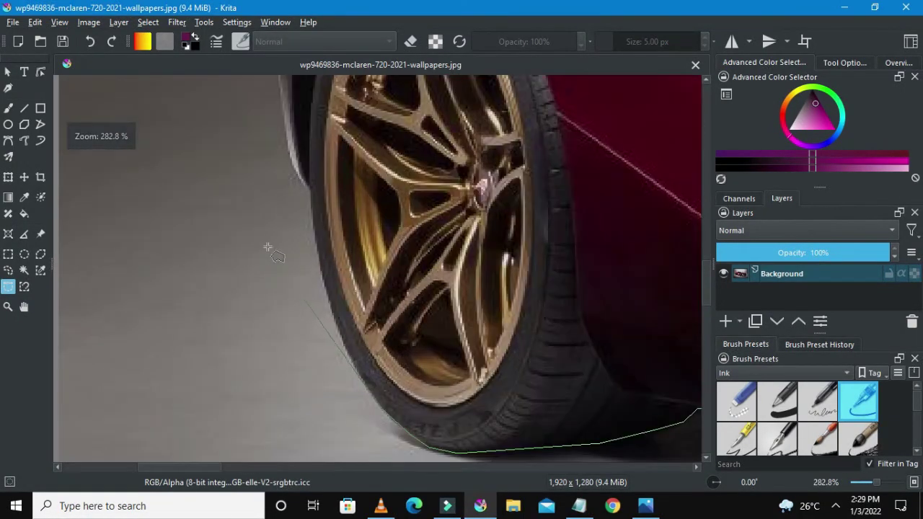
pyautogui.scroll(1, 328, 291)
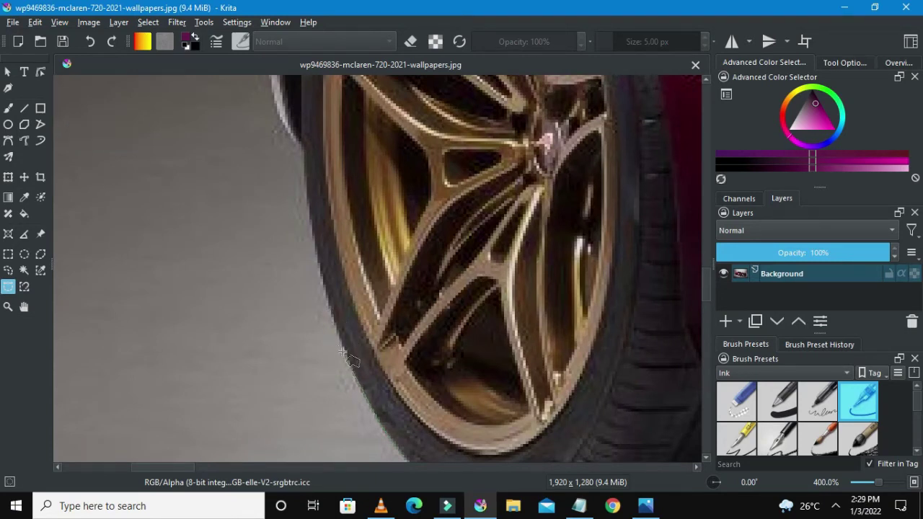
pyautogui.click(325, 294)
pyautogui.click(313, 239)
pyautogui.click(307, 202)
pyautogui.click(304, 153)
pyautogui.click(287, 129)
pyautogui.click(274, 100)
# - Continue the selection path up the rear bumper edge, past the tail light, and onto the curve of the rear fender
pyautogui.scroll(-3, 439, 262)
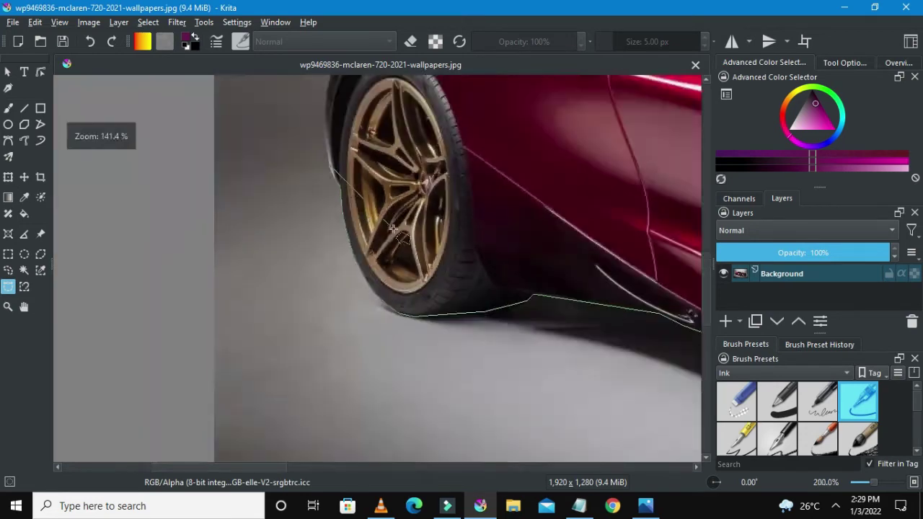
pyautogui.scroll(3, 692, 267)
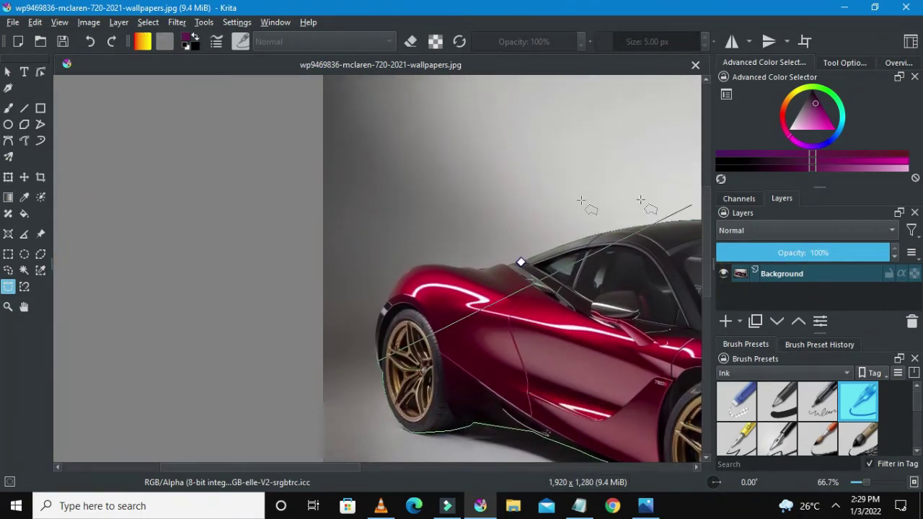
pyautogui.scroll(4, 383, 308)
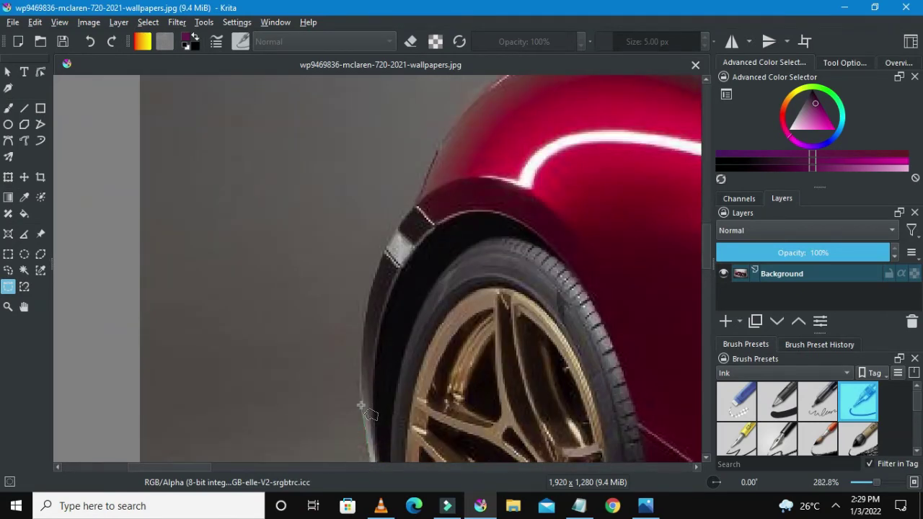
pyautogui.moveTo(359, 391)
pyautogui.mouseDown()
pyautogui.moveTo(359, 305)
pyautogui.moveTo(388, 235)
pyautogui.moveTo(413, 189)
pyautogui.mouseUp()
pyautogui.moveTo(430, 154)
pyautogui.mouseDown()
pyautogui.moveTo(459, 109)
pyautogui.moveTo(501, 77)
pyautogui.mouseUp()
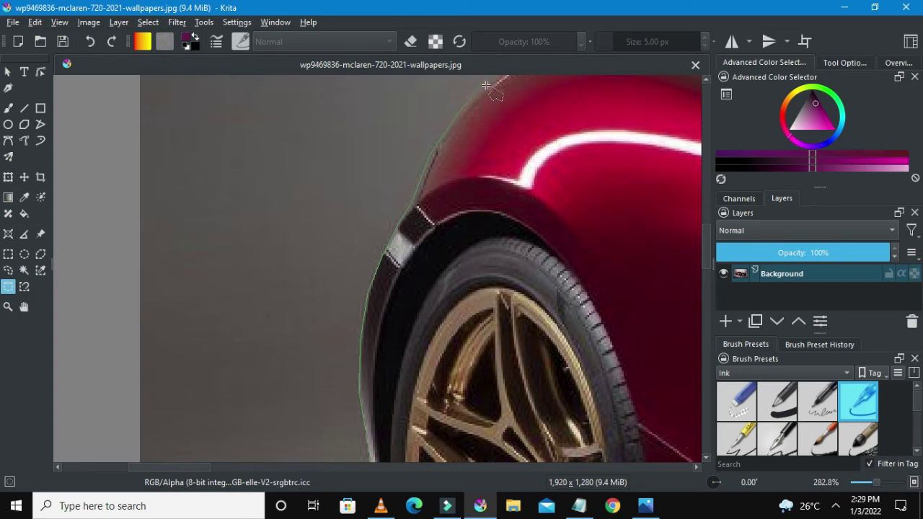
# - Trace the selection path around the upper curve of the rear fender and along its top edge
pyautogui.press('1')
pyautogui.press('-')
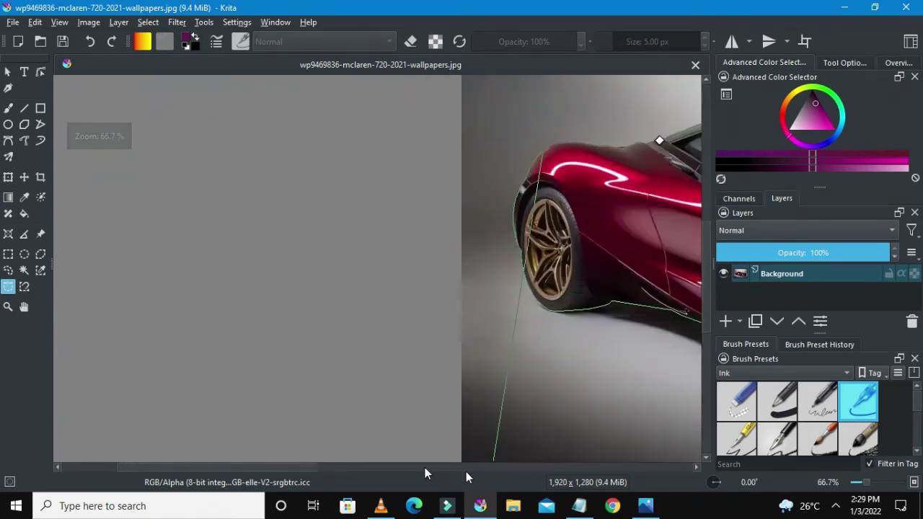
pyautogui.moveTo(312, 468); pyautogui.dragTo(375, 453)
pyautogui.scroll(5, 361, 146)
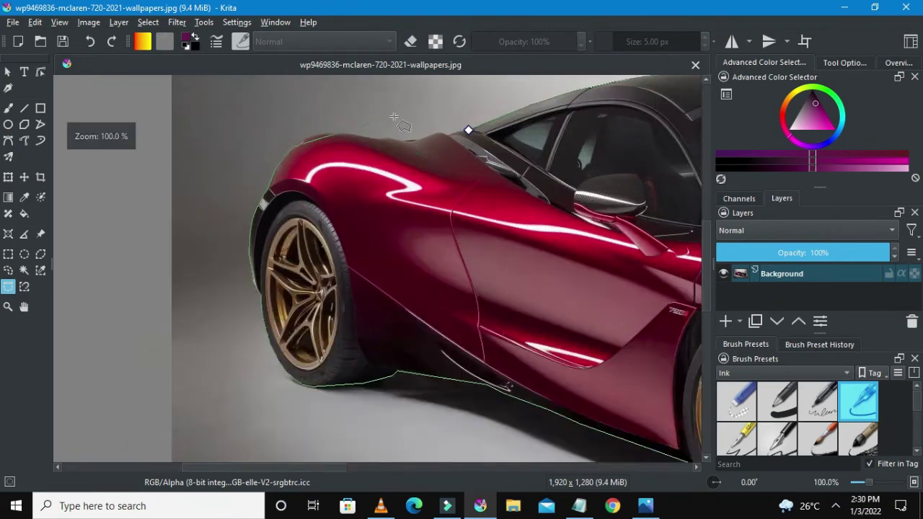
pyautogui.scroll(1, 276, 146)
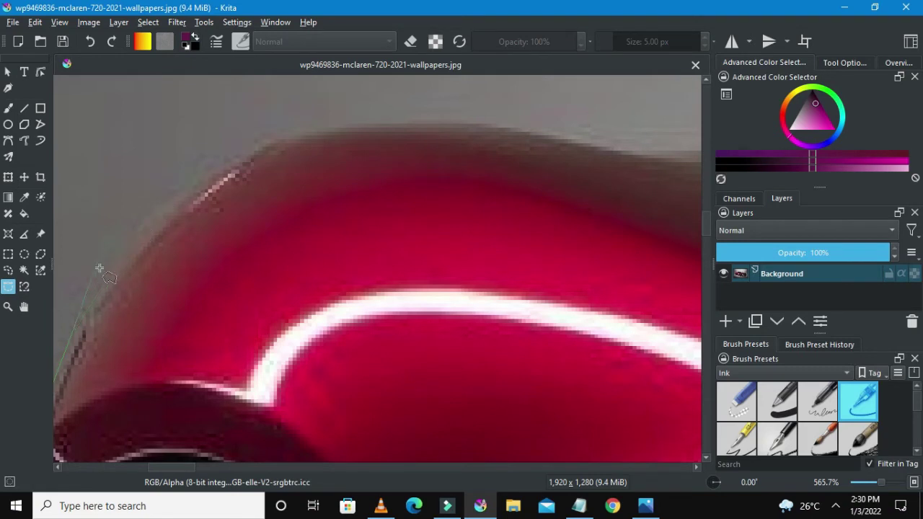
pyautogui.moveTo(107, 274)
pyautogui.mouseDown()
pyautogui.moveTo(142, 224)
pyautogui.moveTo(189, 184)
pyautogui.mouseUp()
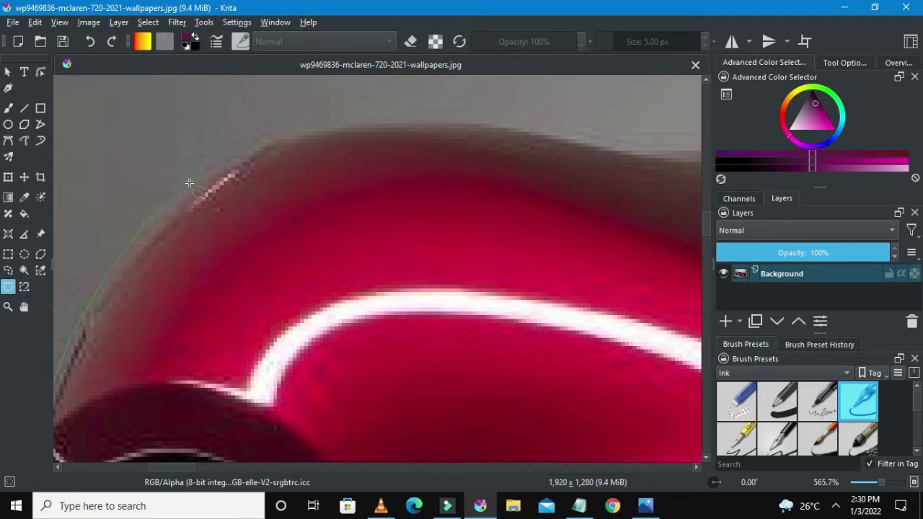
pyautogui.click(269, 138)
pyautogui.click(302, 127)
pyautogui.click(577, 144)
pyautogui.click(634, 154)
# - Extend the selection path along the rear deck, past the small dark spoiler edge, to the top of the hump
pyautogui.scroll(-3, 634, 154)
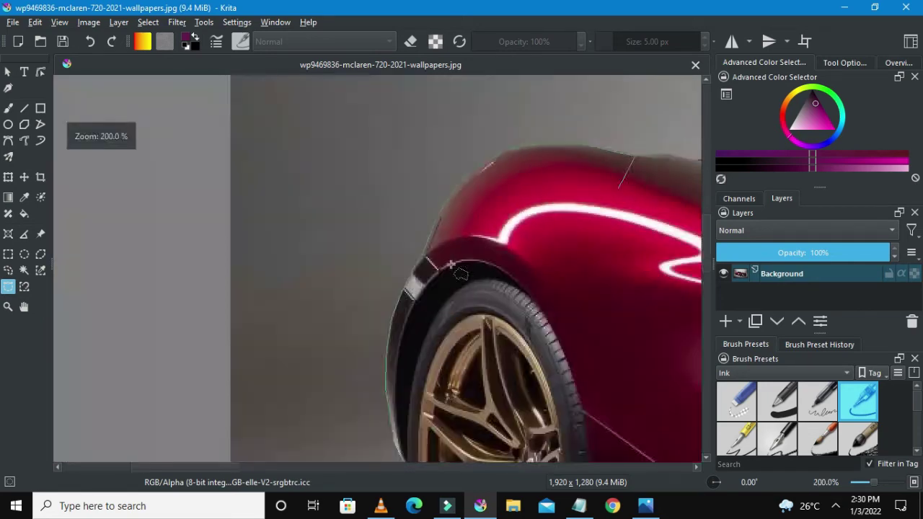
pyautogui.moveTo(218, 468); pyautogui.dragTo(301, 472)
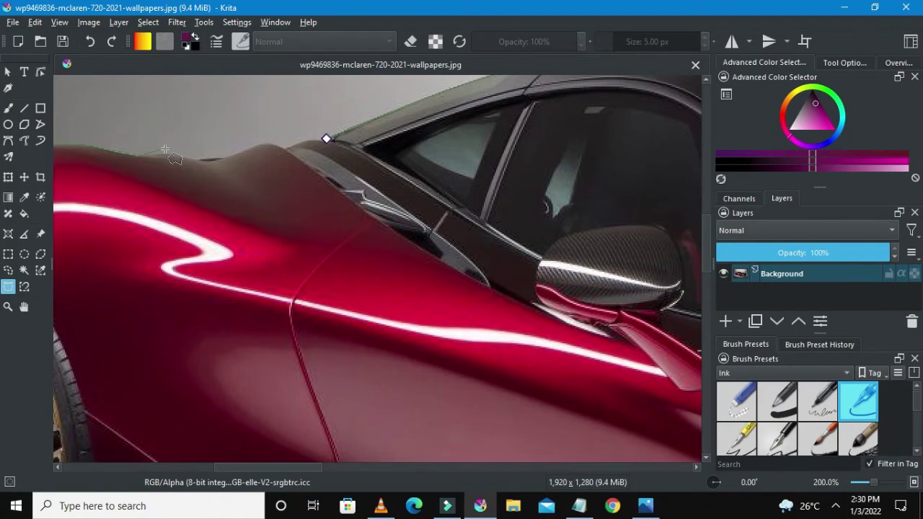
pyautogui.scroll(3, 165, 149)
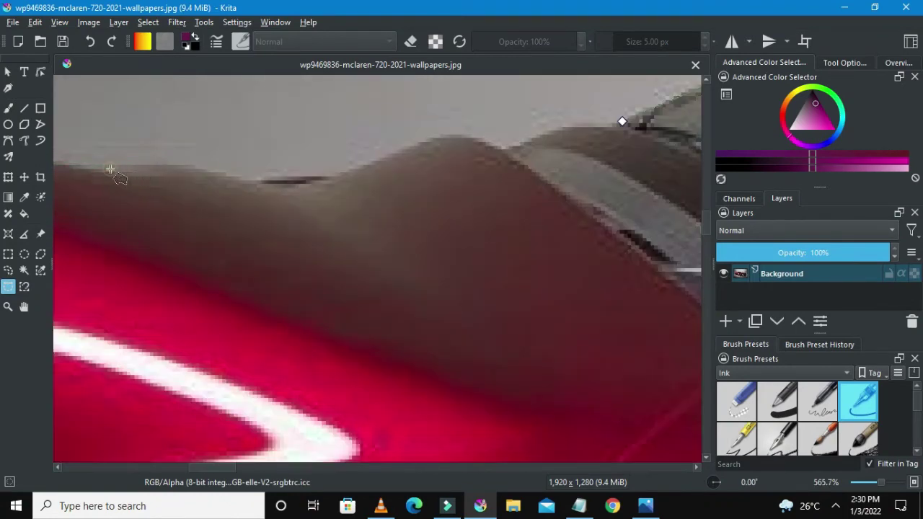
pyautogui.click(191, 166)
pyautogui.click(239, 179)
pyautogui.click(330, 178)
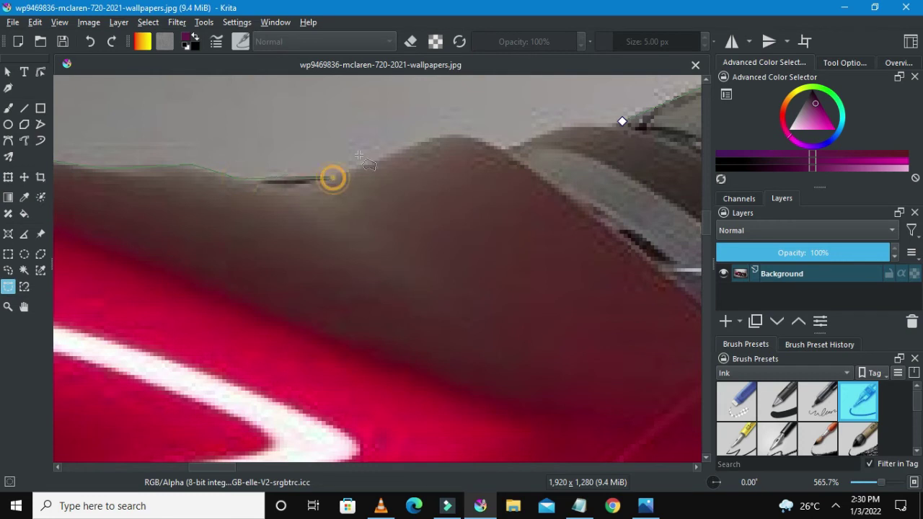
pyautogui.click(436, 137)
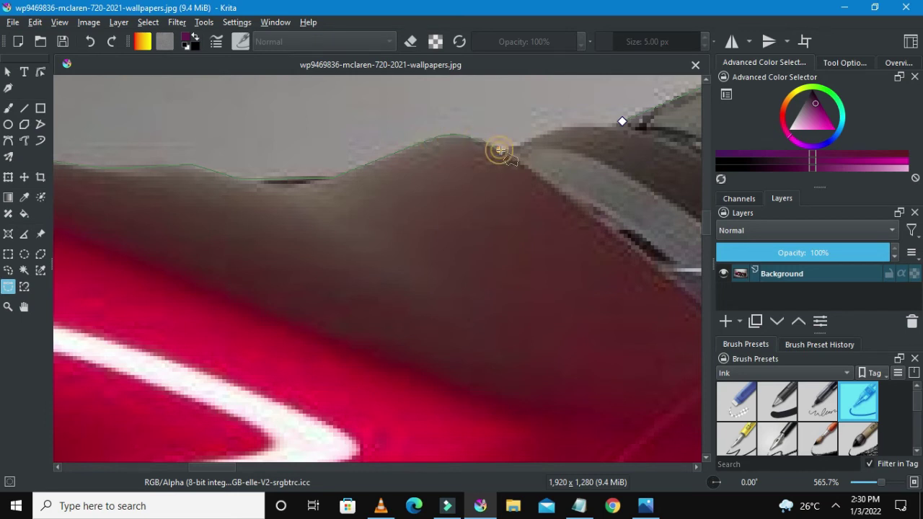
# - Trace the remaining edge from the hump to the base of the roofline and close the selection at its starting point
pyautogui.click(542, 137)
pyautogui.click(574, 124)
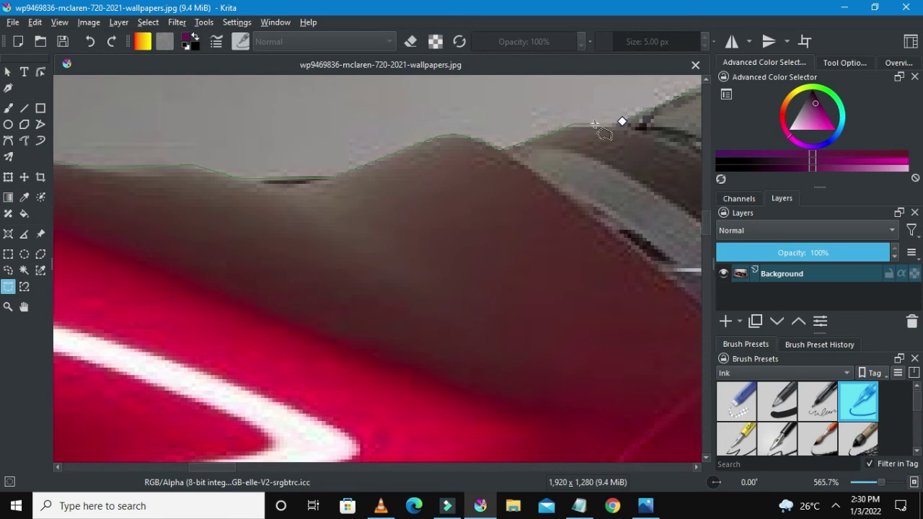
pyautogui.click(584, 127)
pyautogui.scroll(-2, 622, 121)
pyautogui.click(618, 120)
# - Cut the selected car to a new layer
pyautogui.scroll(-2, 584, 131)
pyautogui.scroll(-3, 584, 131)
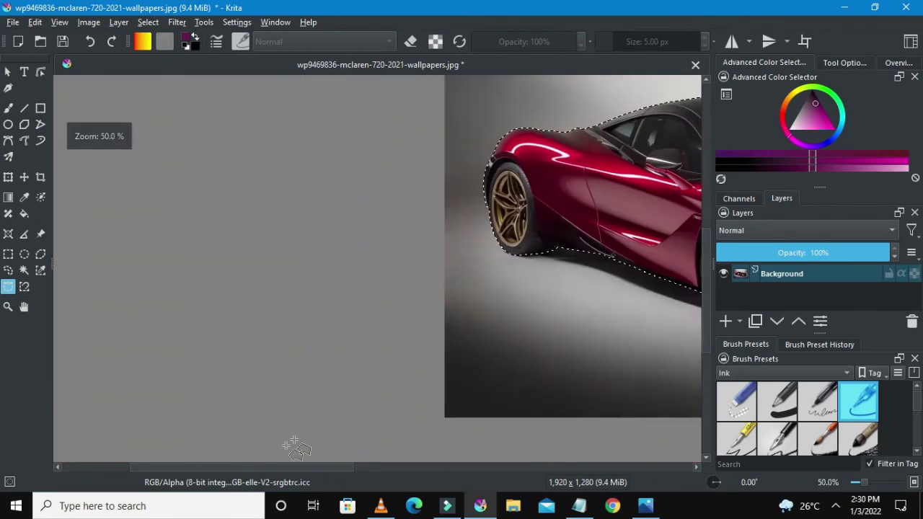
pyautogui.moveTo(277, 466); pyautogui.dragTo(300, 467)
pyautogui.press('-')
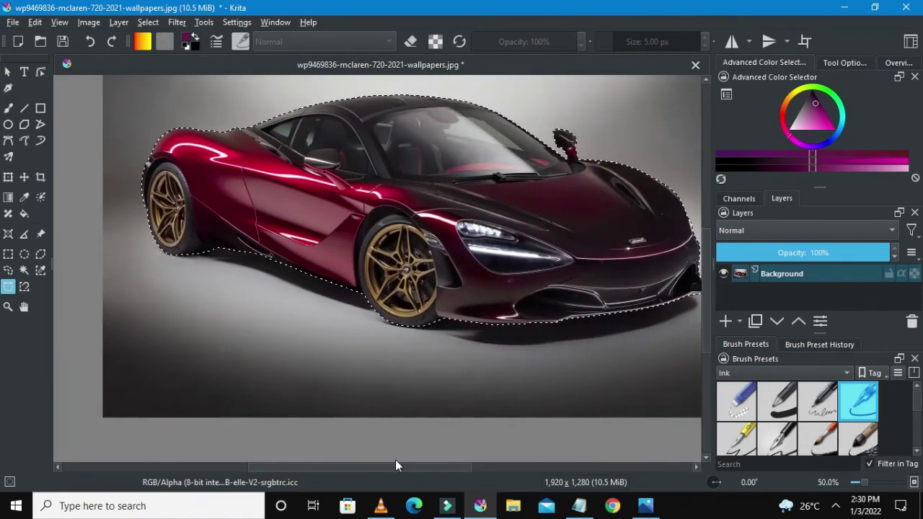
pyautogui.press('-')
pyautogui.scroll(1, 487, 268)
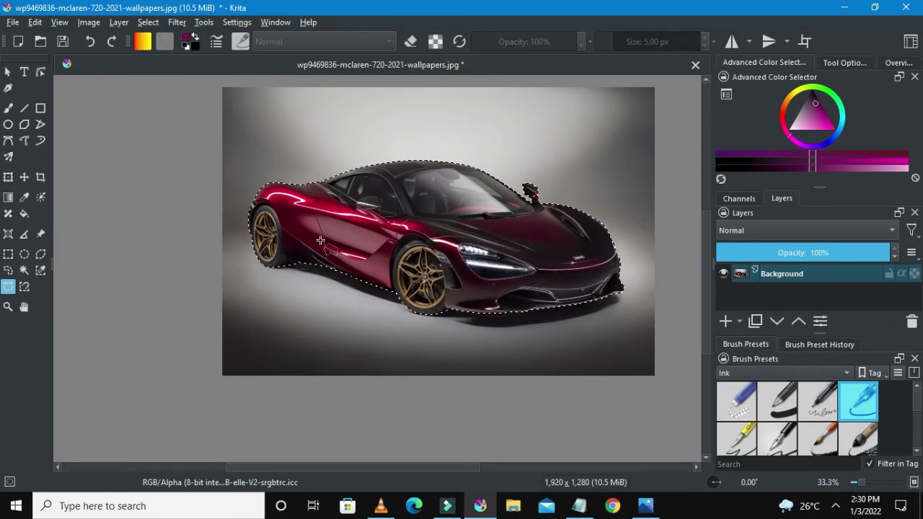
pyautogui.rightClick(321, 240)
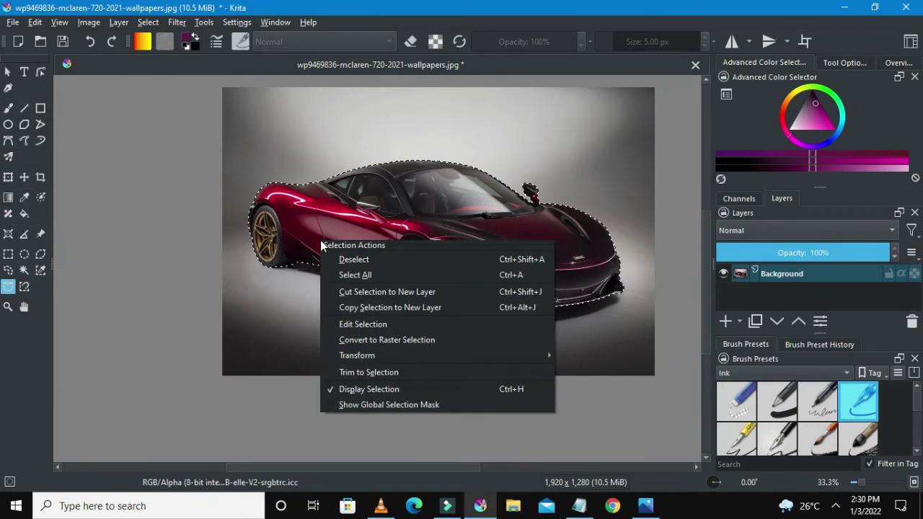
pyautogui.click(334, 295)
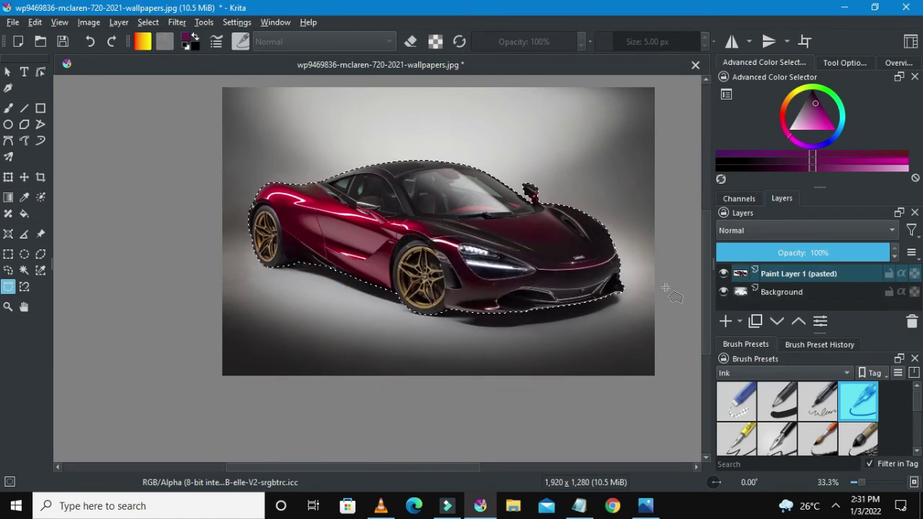
# - Toggle the visibility of the pasted car layer and the Background layer to check the separation
pyautogui.click(723, 276)
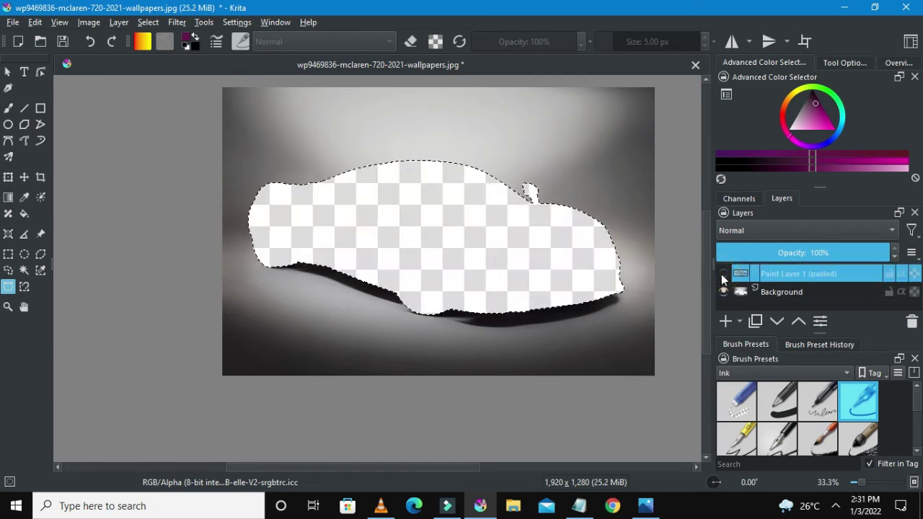
pyautogui.click(723, 276)
pyautogui.click(723, 276)
pyautogui.click(721, 274)
pyautogui.click(723, 291)
pyautogui.click(724, 292)
pyautogui.click(723, 291)
pyautogui.click(723, 292)
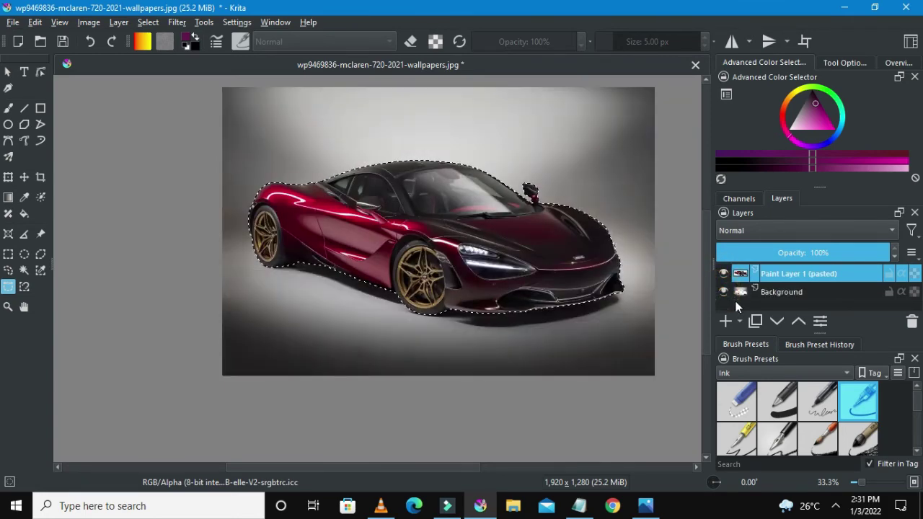
# - Delete the Background layer and deselect the car outline
pyautogui.click(790, 292)
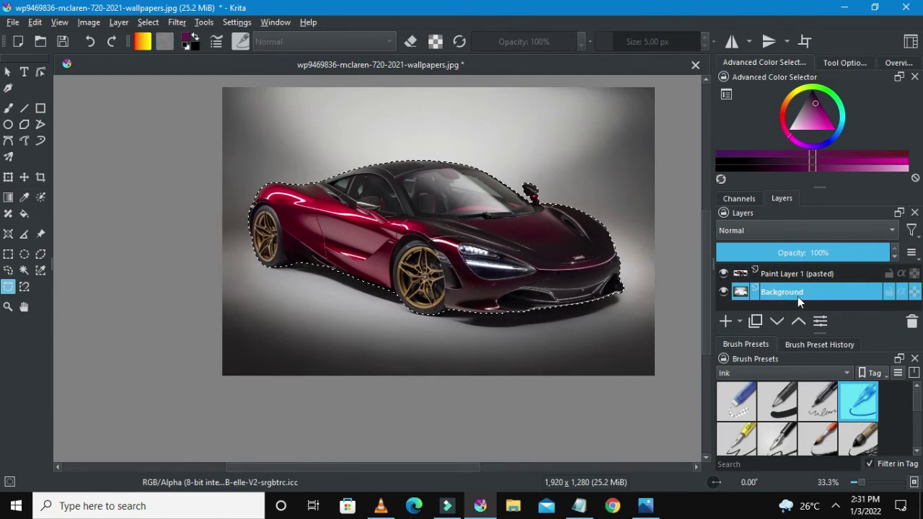
pyautogui.click(911, 322)
pyautogui.scroll(-1, 495, 177)
pyautogui.scroll(1, 495, 177)
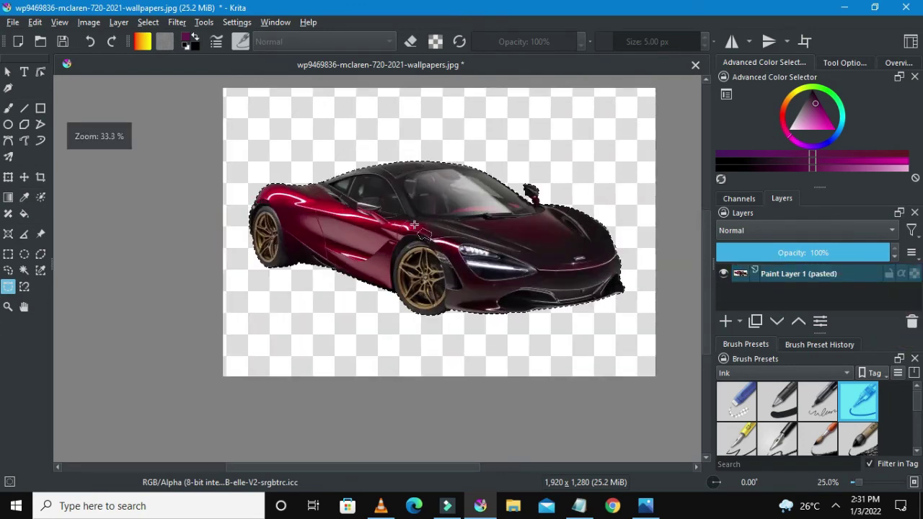
pyautogui.rightClick(462, 205)
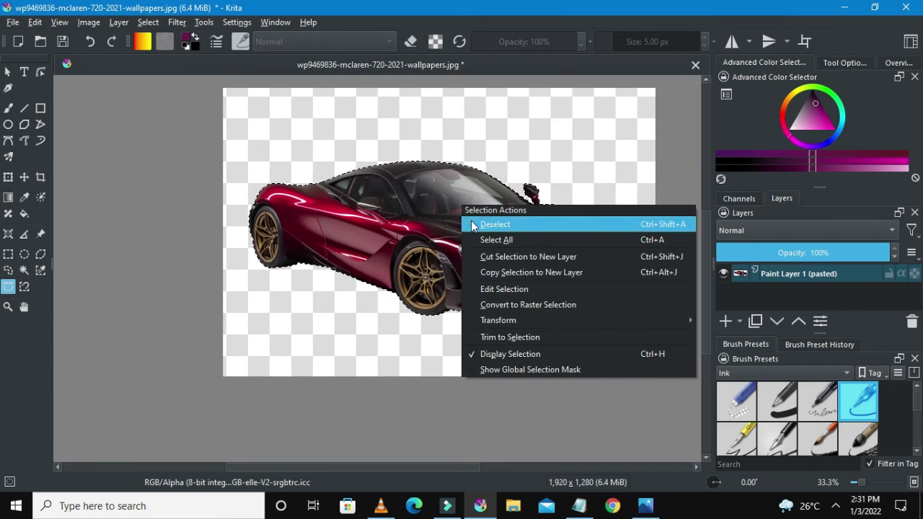
pyautogui.click(473, 226)
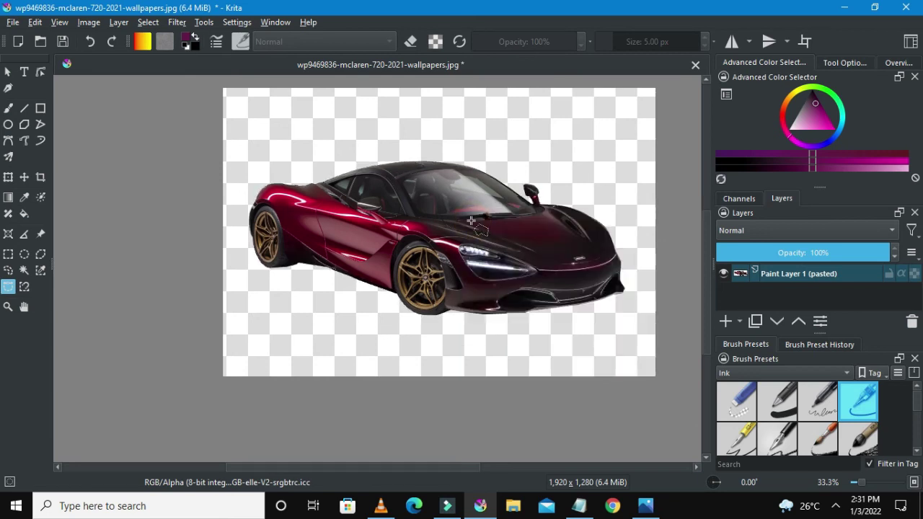
# - Examine the cut-out car and its edges against the transparent canvas at different zoom levels
pyautogui.scroll(-2, 494, 220)
pyautogui.scroll(2, 498, 218)
pyautogui.scroll(1, 498, 218)
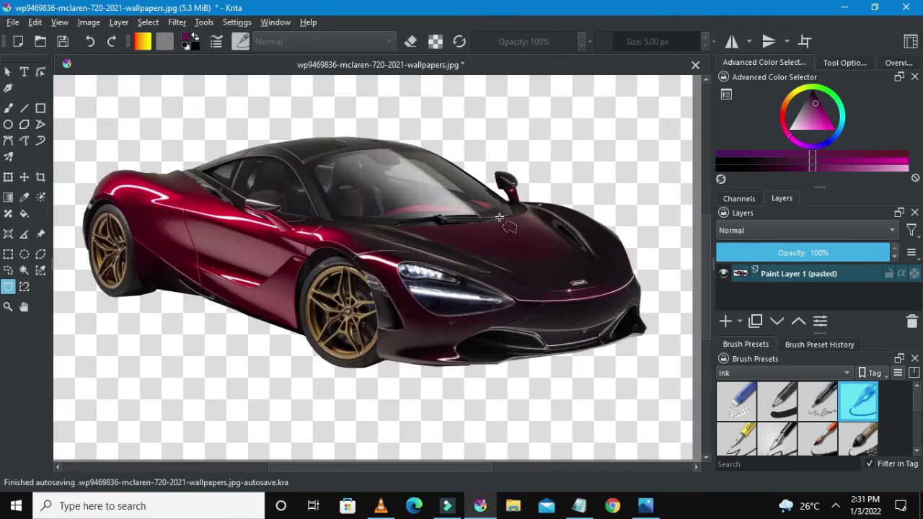
pyautogui.scroll(-1, 416, 162)
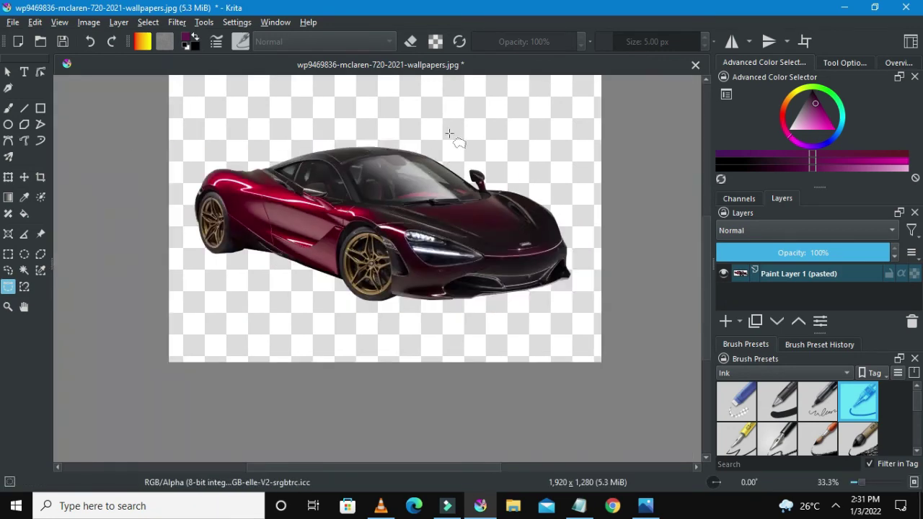
pyautogui.scroll(1, 448, 134)
pyautogui.scroll(-1, 261, 177)
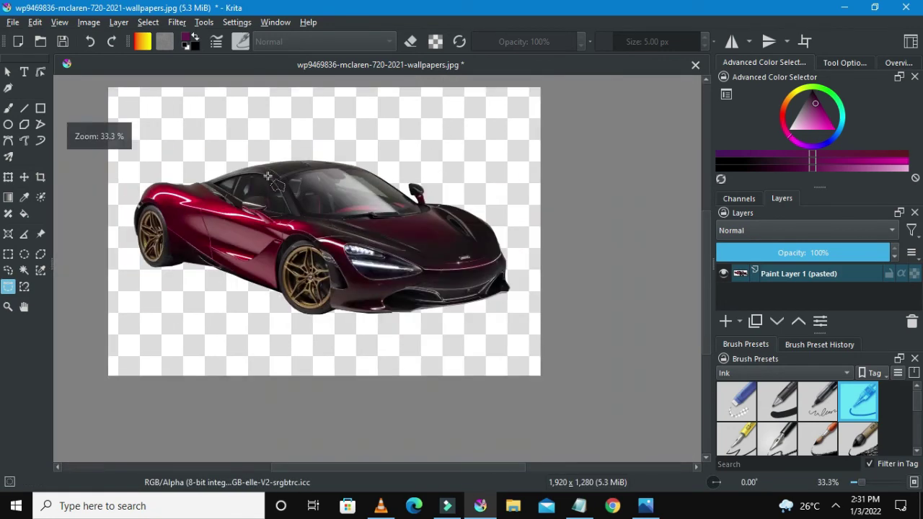
pyautogui.scroll(1, 295, 210)
pyautogui.scroll(-1, 349, 212)
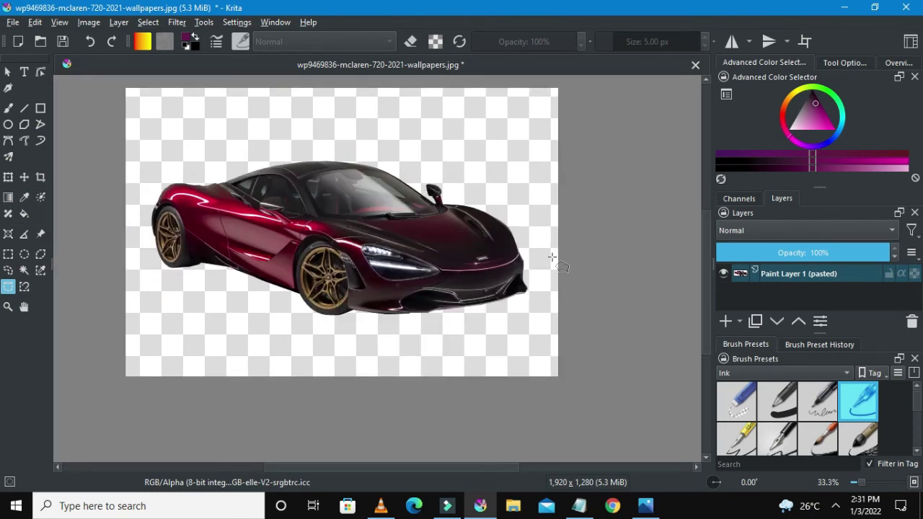
# - Add a new paint layer and place it below the pasted car layer
pyautogui.click(724, 321)
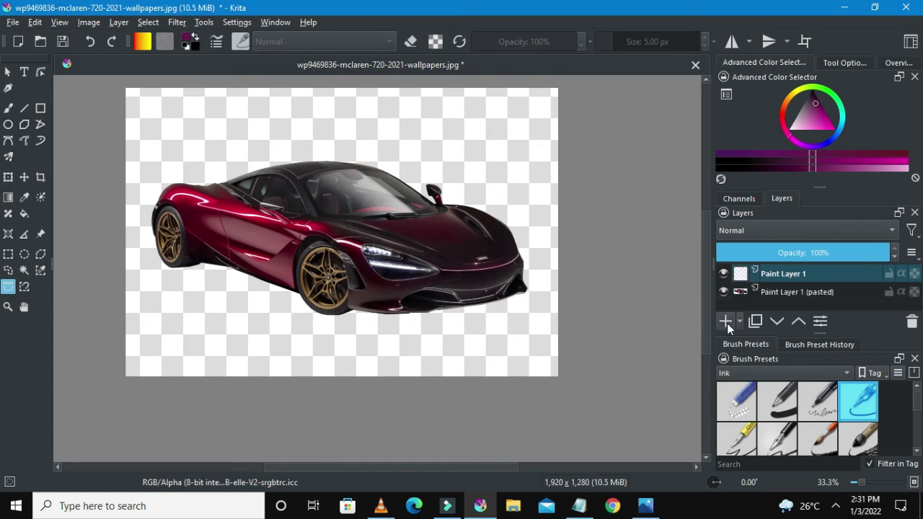
pyautogui.moveTo(762, 268); pyautogui.dragTo(768, 299)
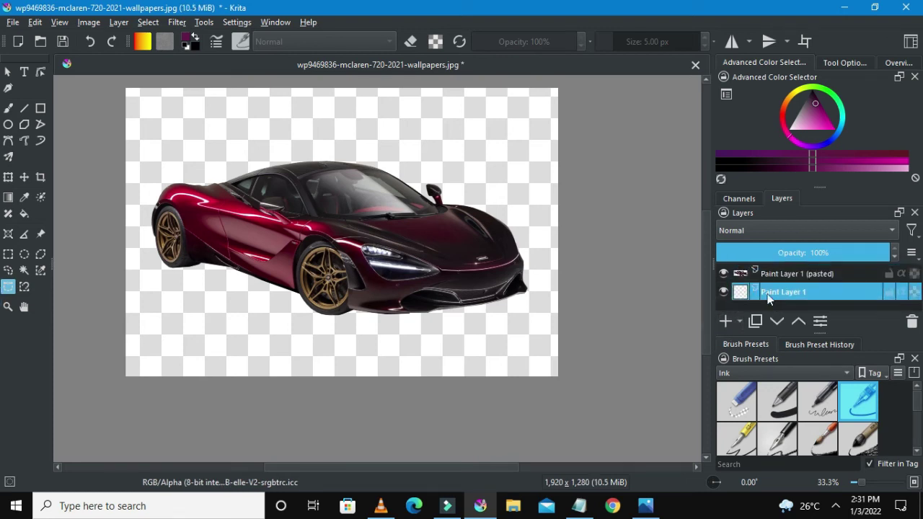
# - Hide the pasted car layer and fill the new paint layer below it with magenta
pyautogui.click(724, 274)
pyautogui.moveTo(823, 119); pyautogui.dragTo(831, 122)
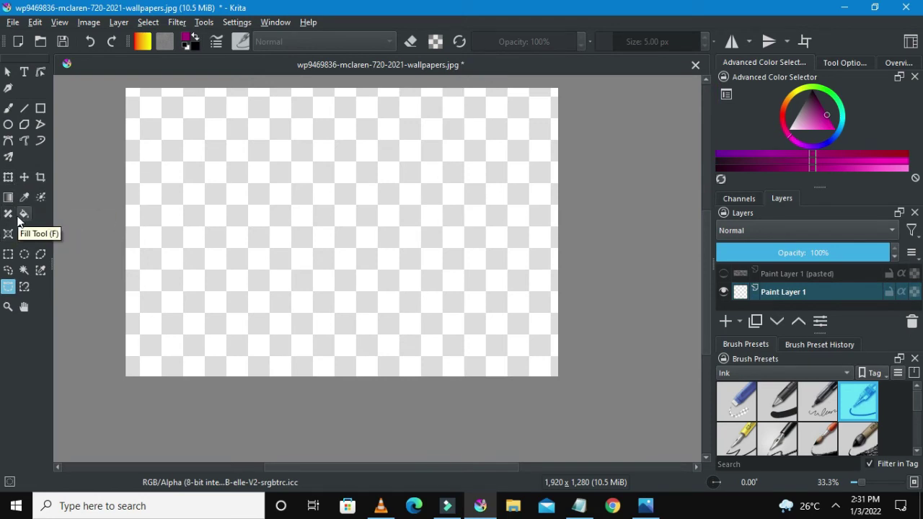
pyautogui.click(21, 215)
pyautogui.click(281, 214)
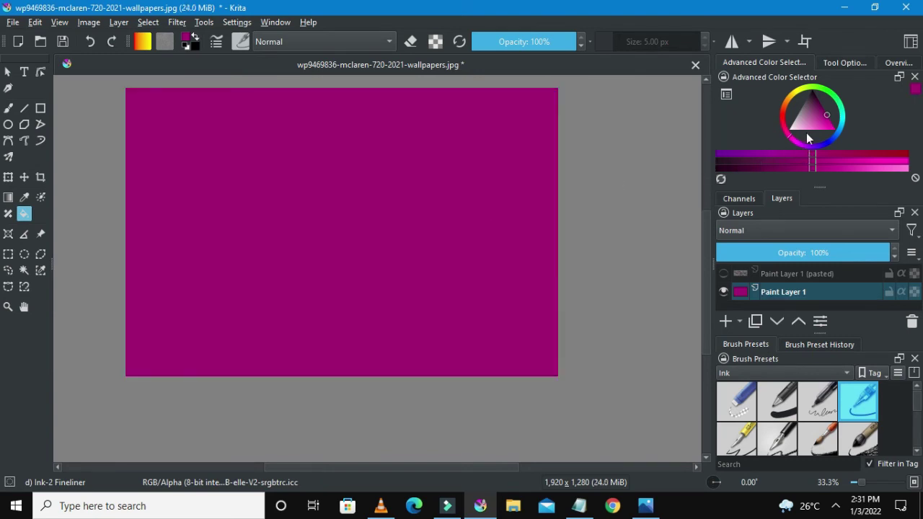
# - Refill the lower paint layer with dark purple and show the car layer to check the cut-out against it
pyautogui.click(820, 103)
pyautogui.click(466, 238)
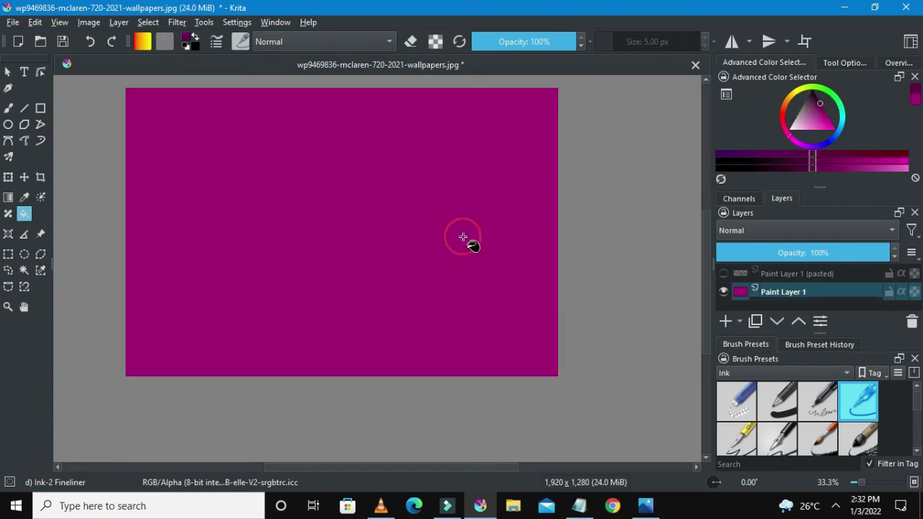
pyautogui.click(723, 273)
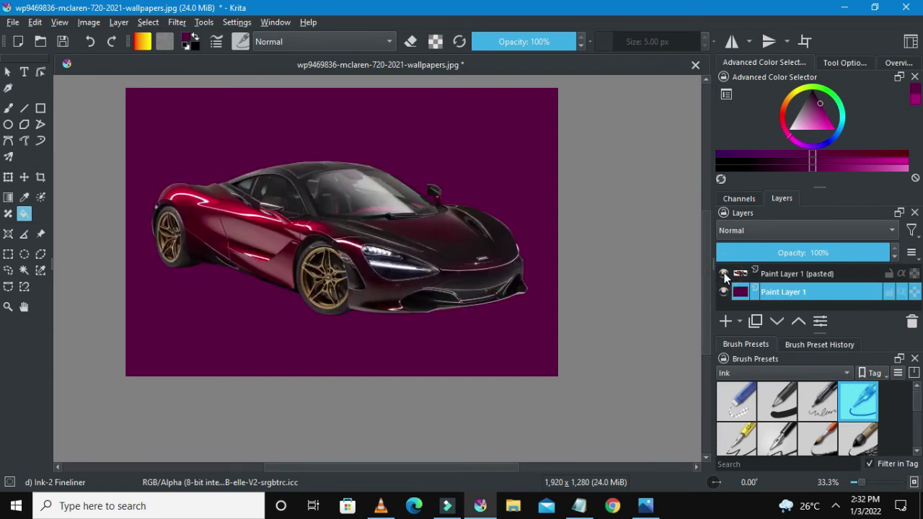
pyautogui.scroll(-2, 382, 209)
pyautogui.scroll(2, 382, 207)
pyautogui.scroll(1, 382, 209)
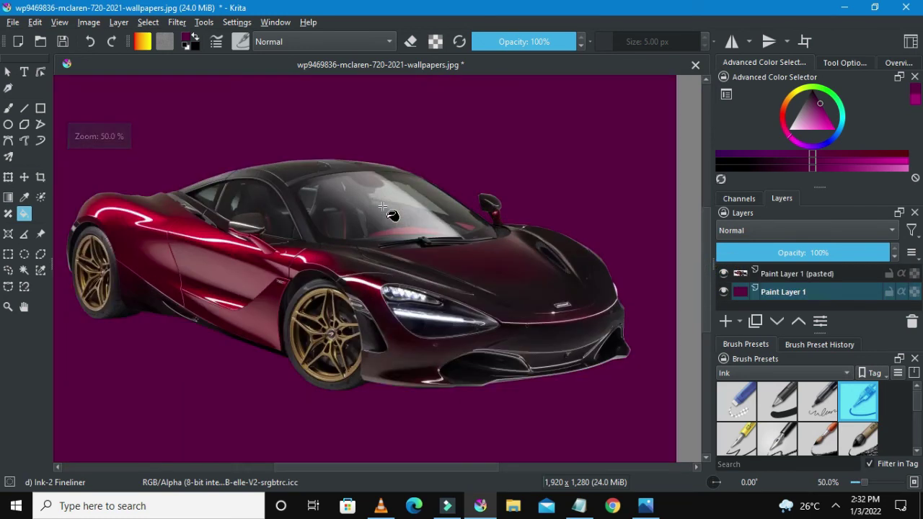
# - Fill the lower paint layer with white while the car layer is hidden, and show the car against the white background
pyautogui.click(720, 292)
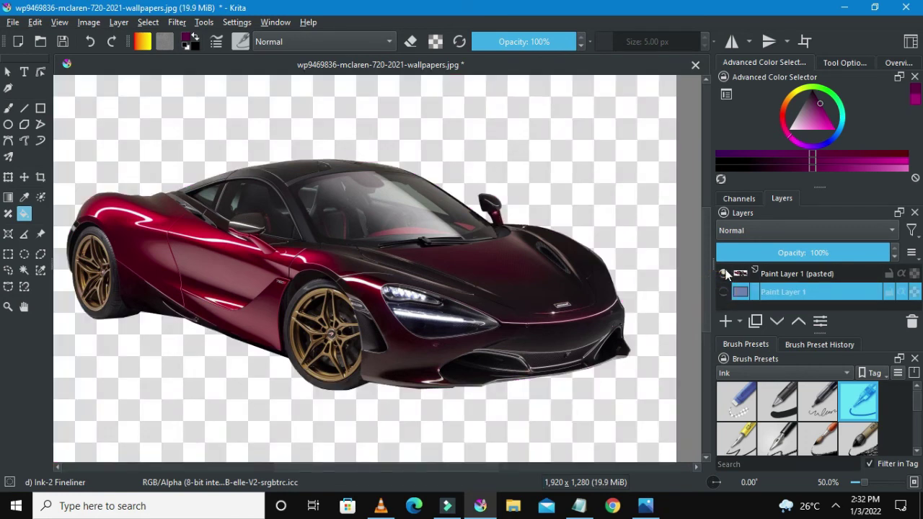
pyautogui.click(723, 273)
pyautogui.moveTo(820, 132); pyautogui.dragTo(788, 131)
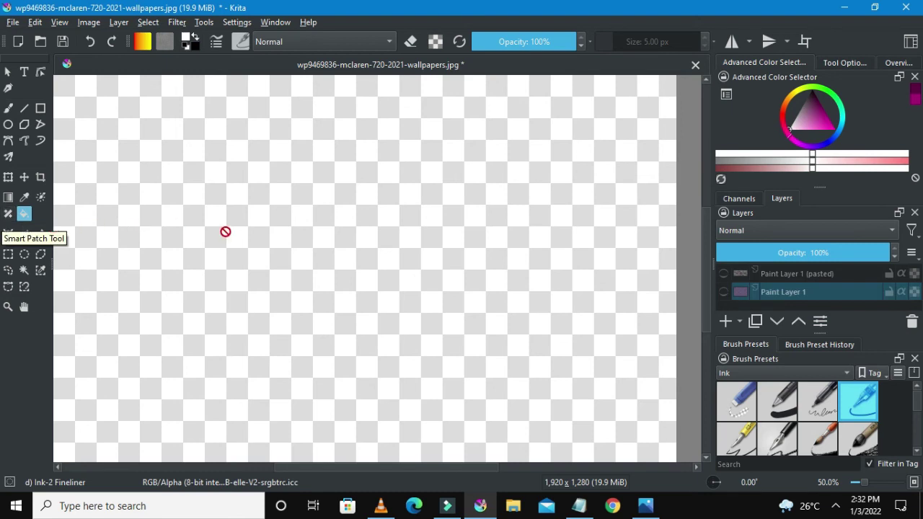
pyautogui.click(723, 292)
pyautogui.click(472, 287)
pyautogui.click(723, 274)
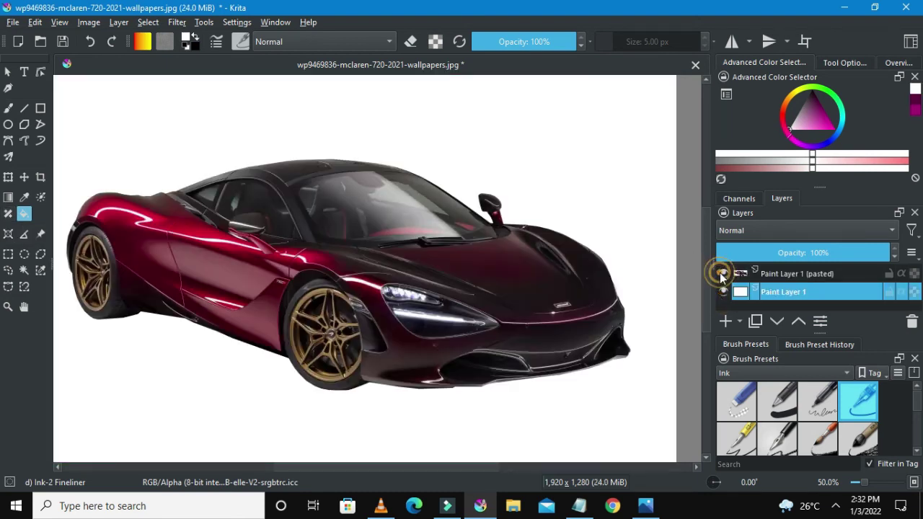
pyautogui.scroll(-3, 342, 287)
pyautogui.scroll(1, 342, 287)
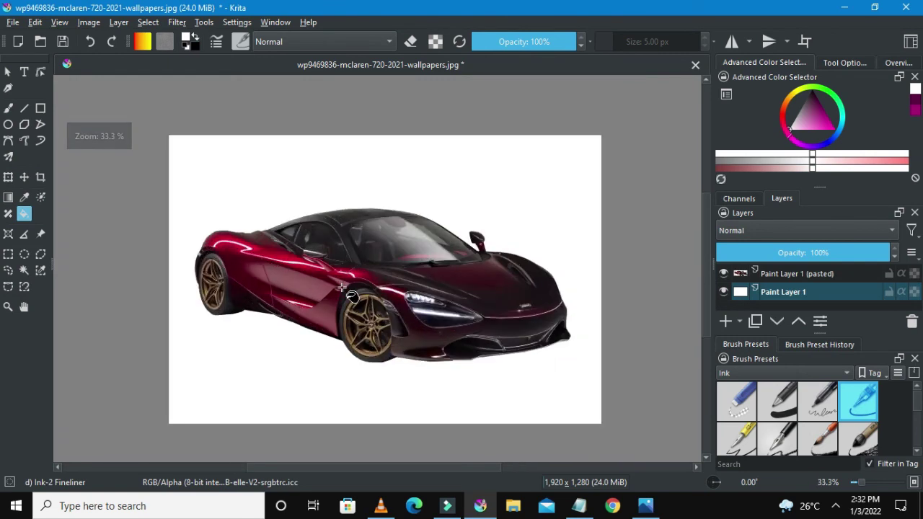
pyautogui.scroll(1, 349, 277)
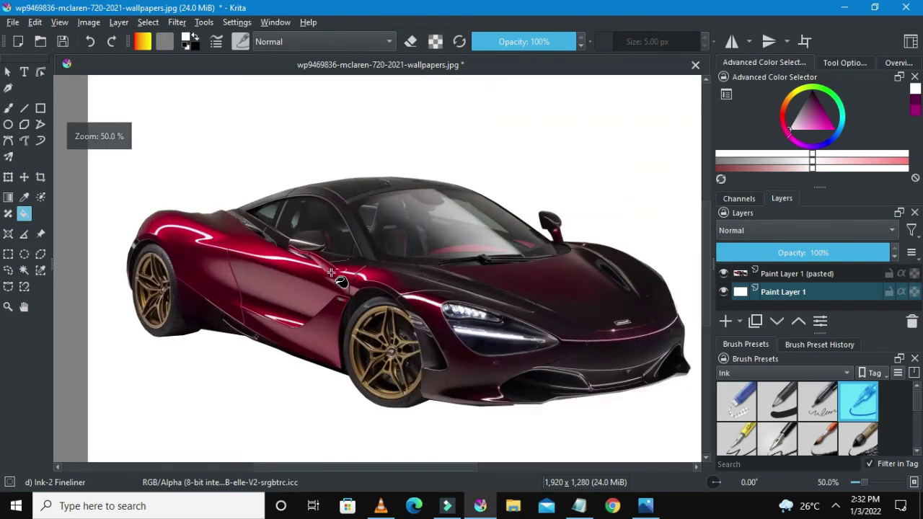
pyautogui.click(297, 469)
pyautogui.moveTo(299, 470); pyautogui.dragTo(306, 466)
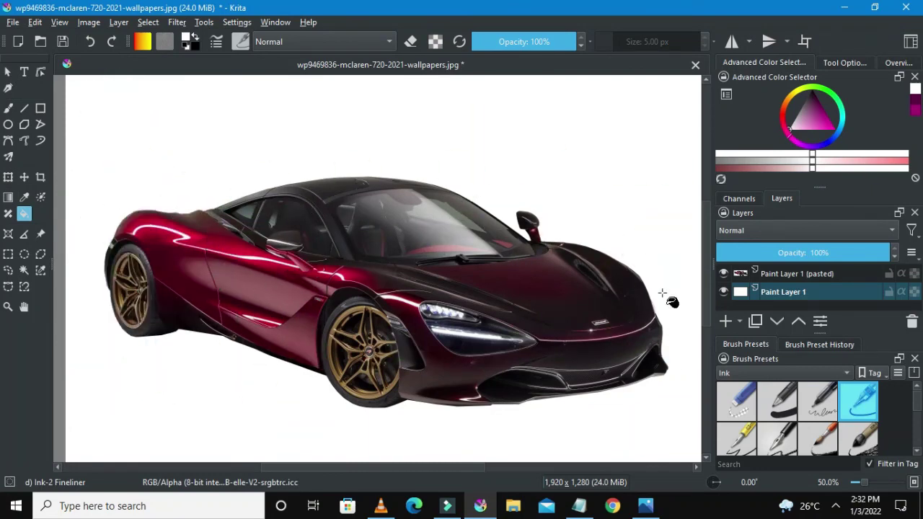
# - Hide the white background layer and set up a copy of the document on the Desktop as a PNG image
pyautogui.click(723, 291)
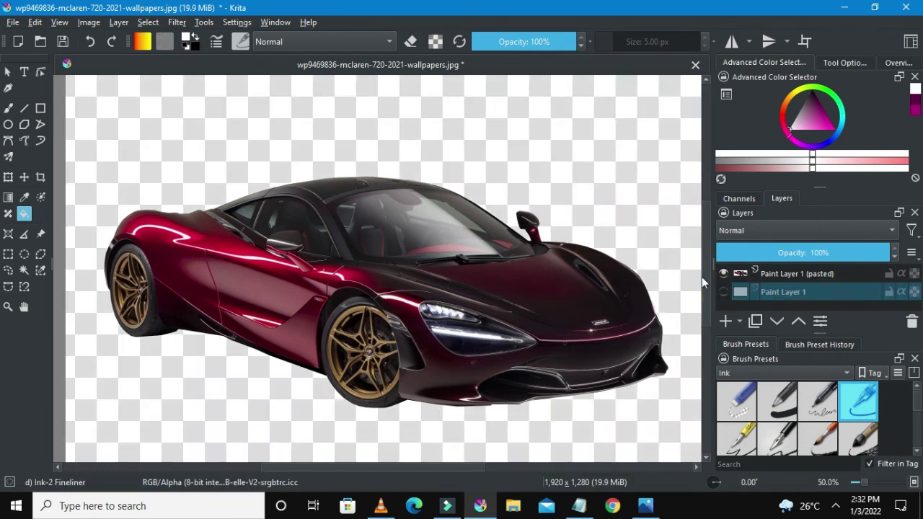
pyautogui.click(11, 22)
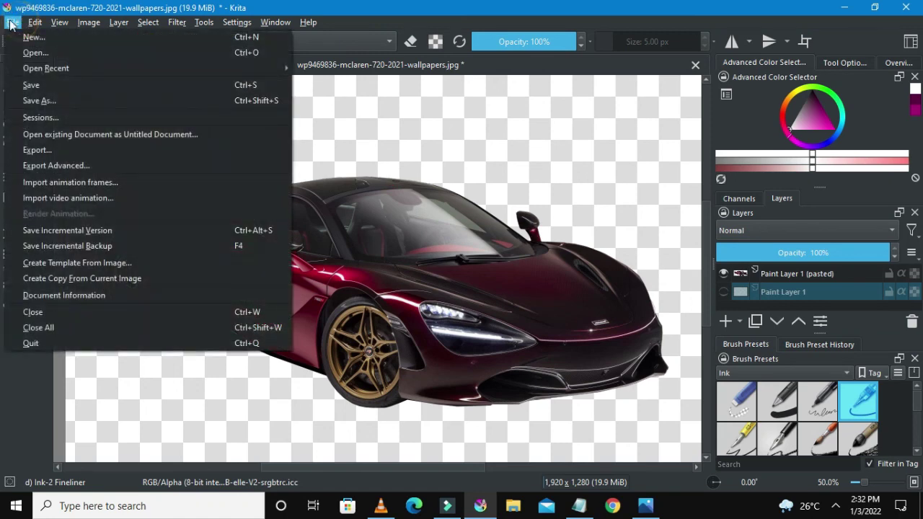
pyautogui.click(33, 108)
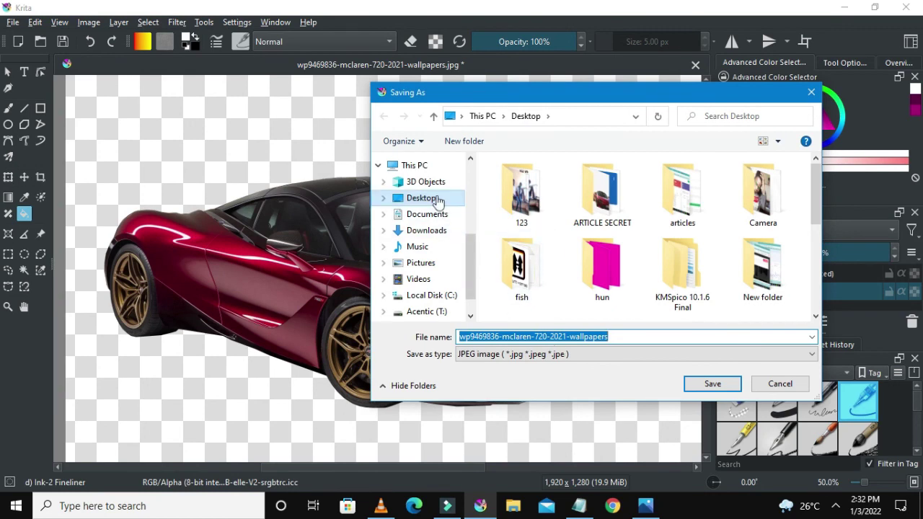
pyautogui.click(588, 360)
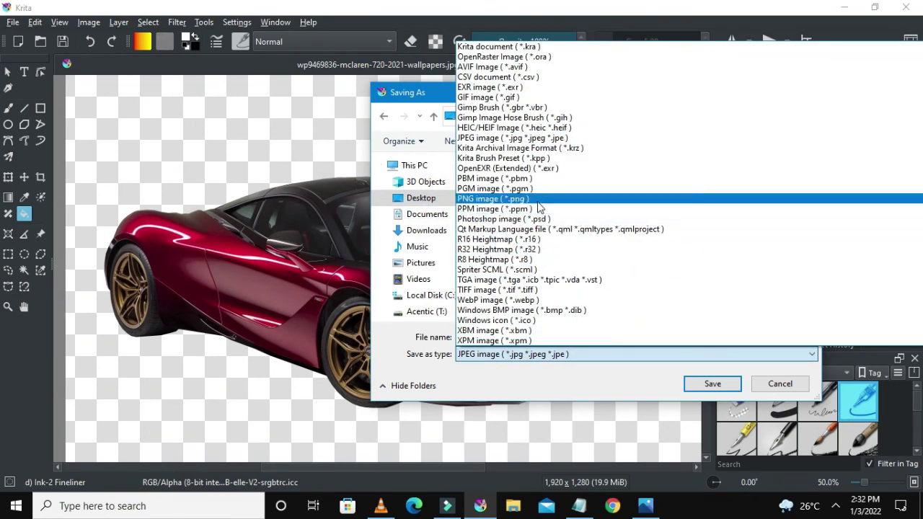
pyautogui.click(537, 205)
# - Name the file "car trans", save it and accept the PNG export options
pyautogui.doubleClick(612, 338)
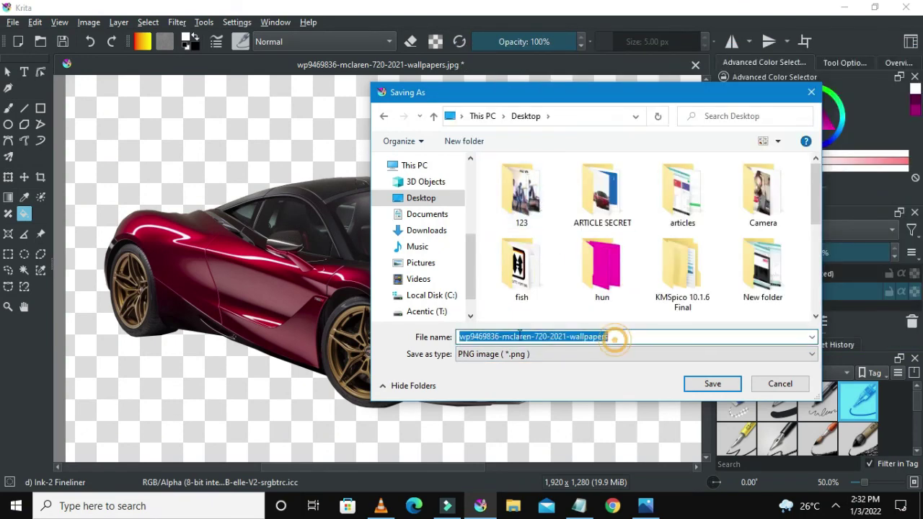
pyautogui.click(668, 331)
pyautogui.doubleClick(664, 336)
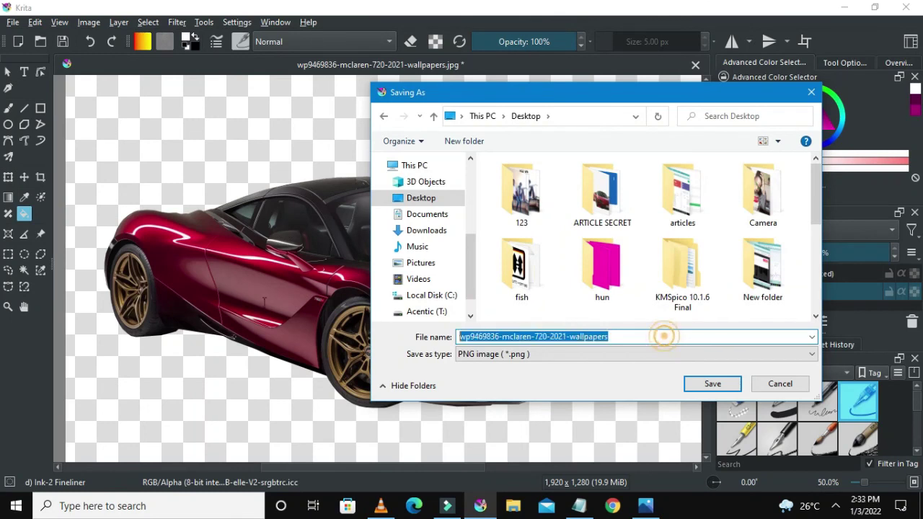
pyautogui.press('BackSpace')
pyautogui.write('car trans')
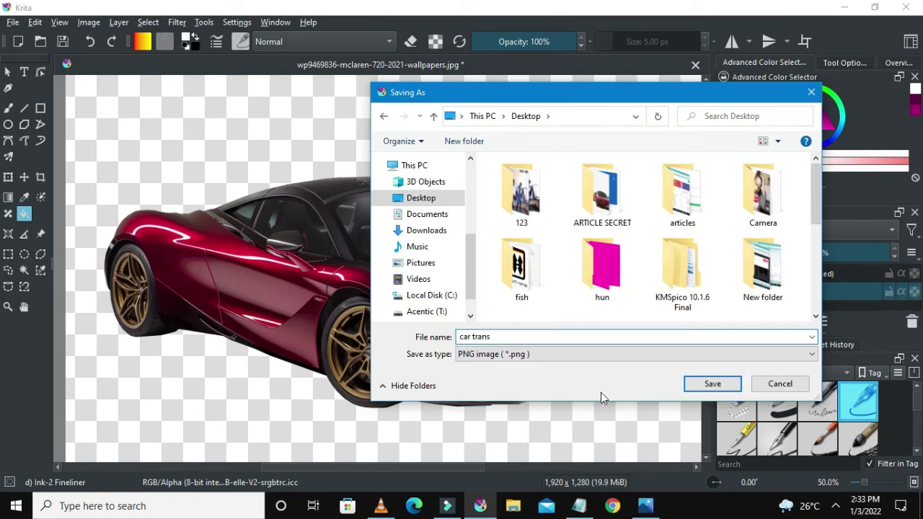
pyautogui.click(698, 383)
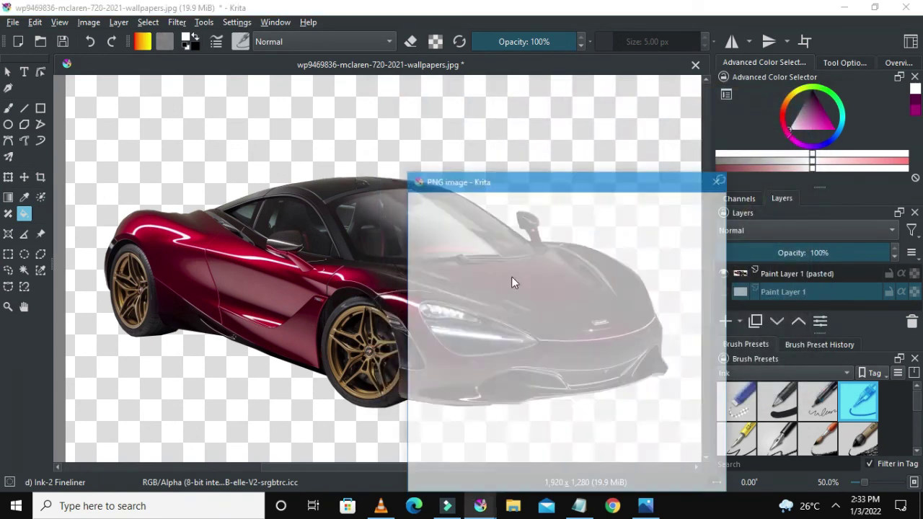
pyautogui.click(649, 480)
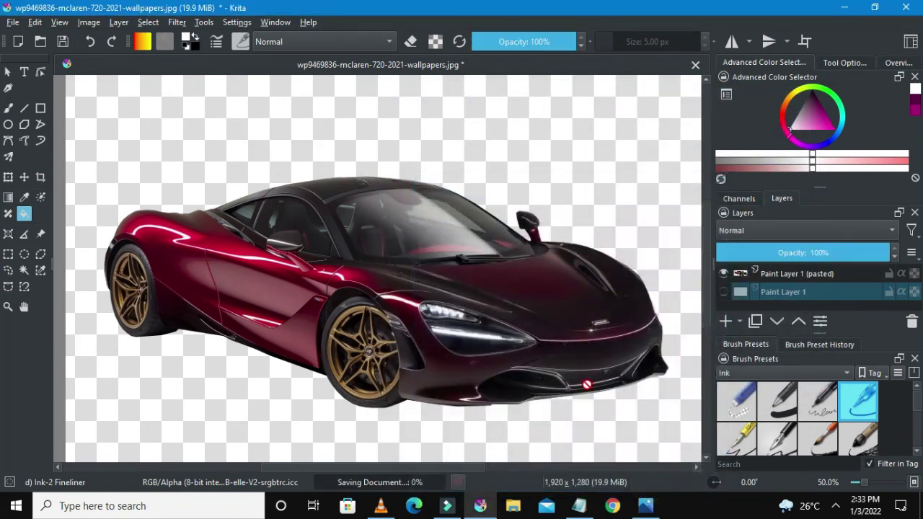
pyautogui.press('-')
pyautogui.press('+')
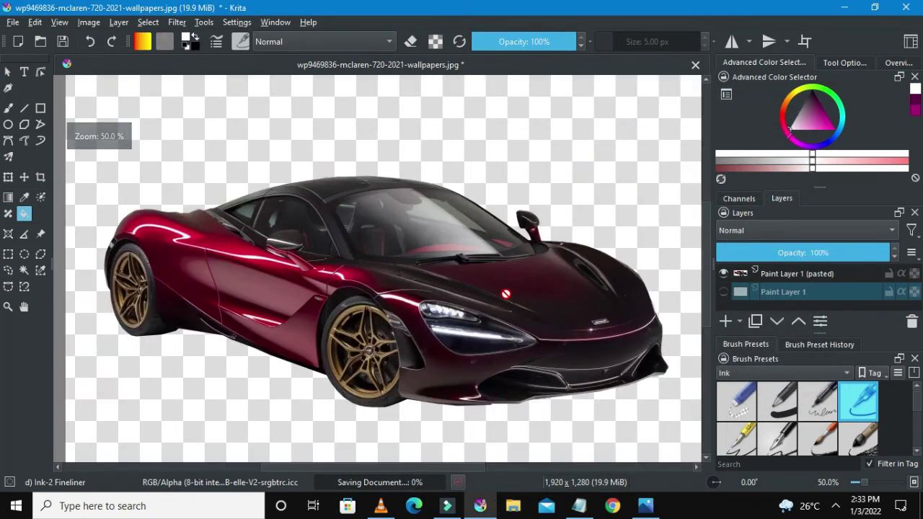